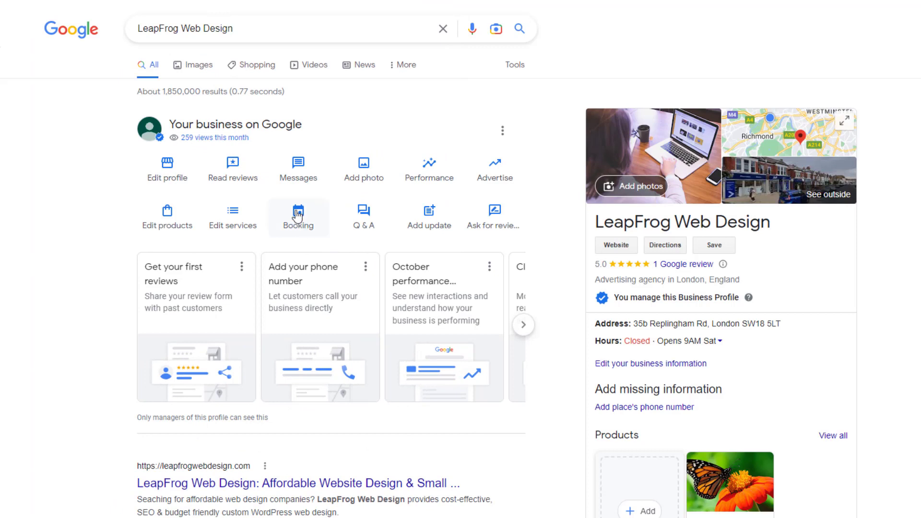
{"action": "left_click", "coordinate": [297, 213]}
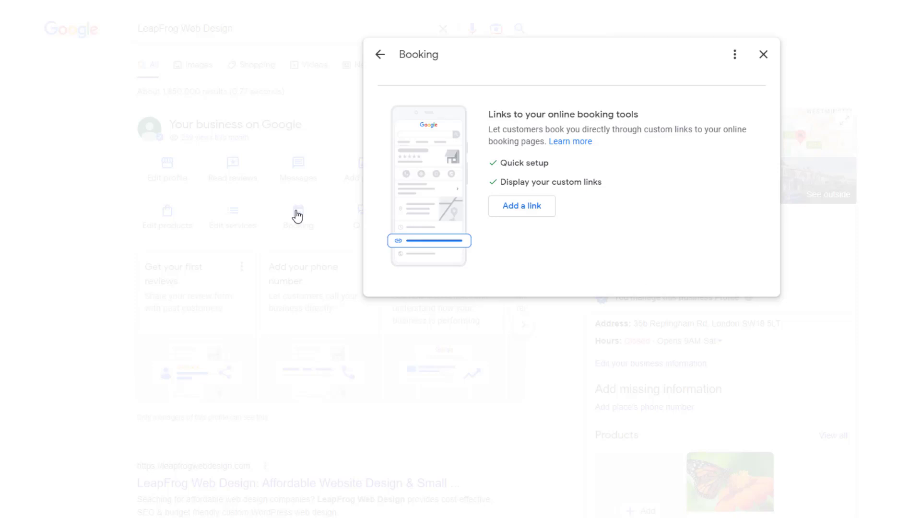
{"action": "left_click", "coordinate": [511, 210]}
{"action": "type", "text": "htt"}
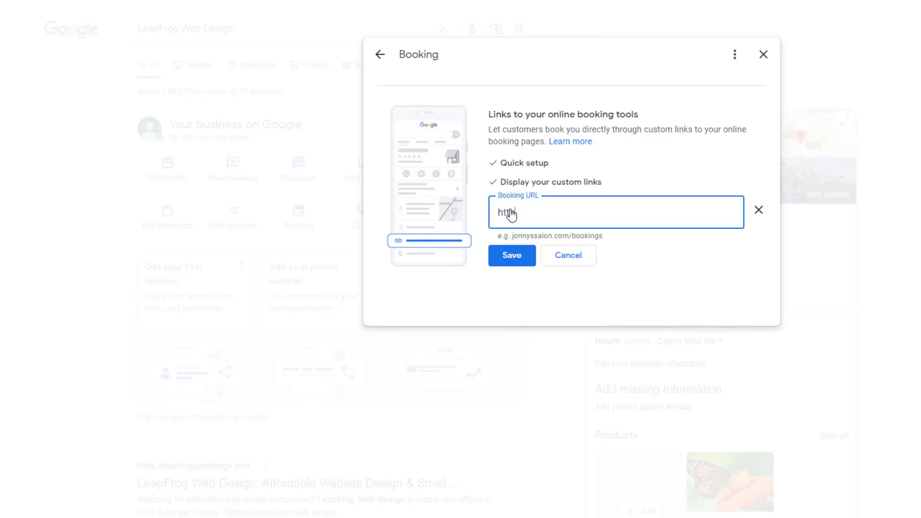
{"action": "type", "text": "ps://leapfrogwebdesig"}
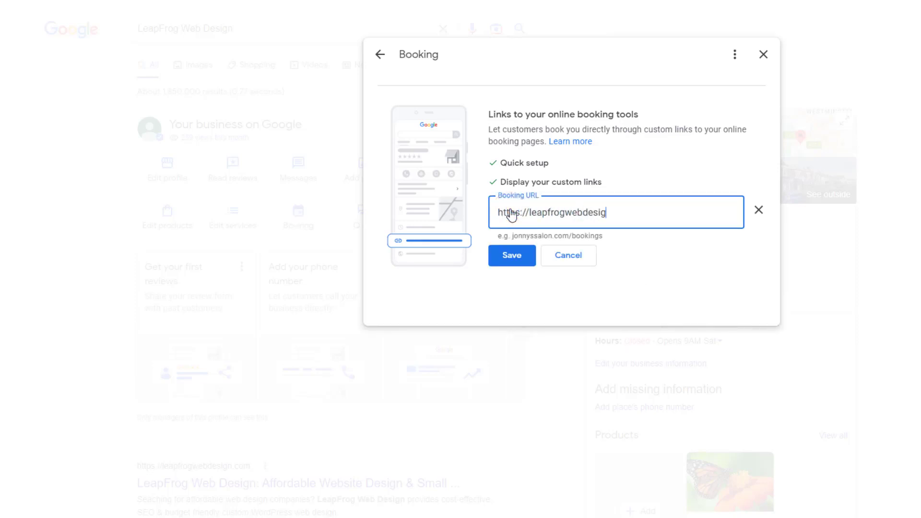
{"action": "type", "text": "n.co.uk/contact"}
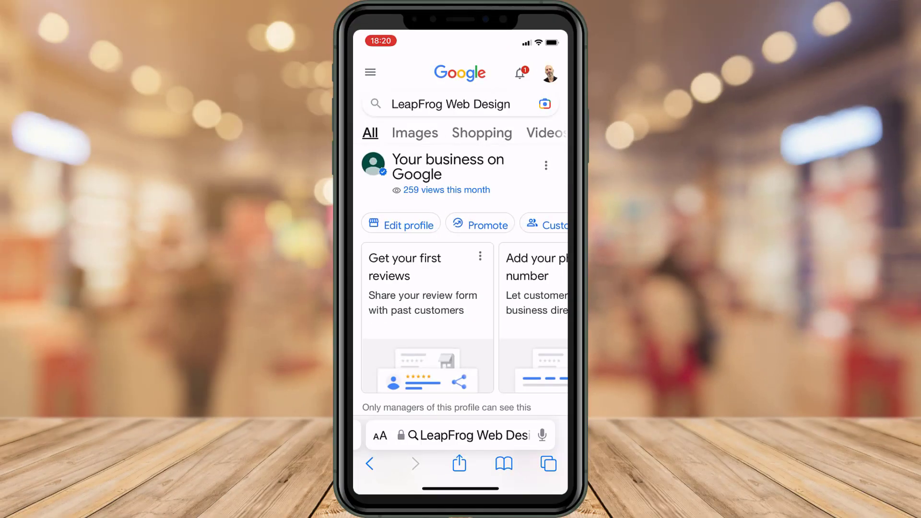
{"action": "left_click", "coordinate": [405, 225]}
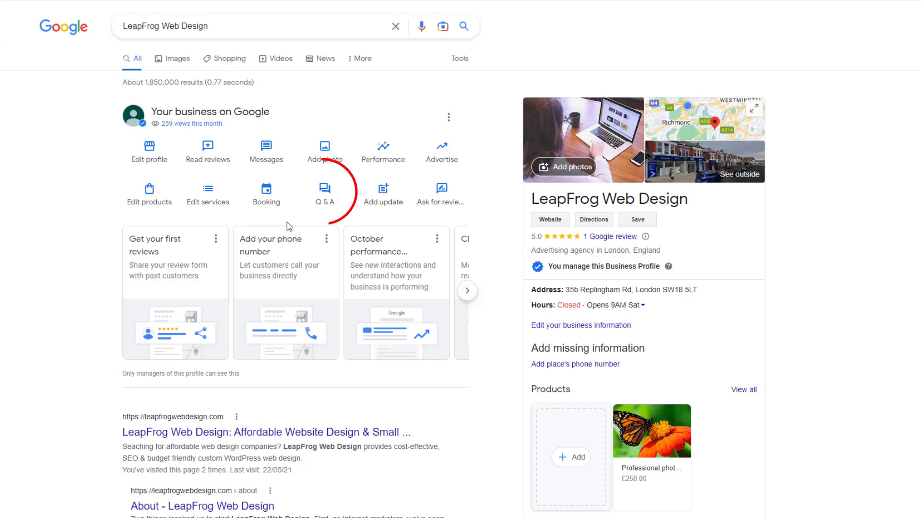
Open the questions and answers of LeapFrog Web Design and start a new question
{"action": "left_click", "coordinate": [324, 195]}
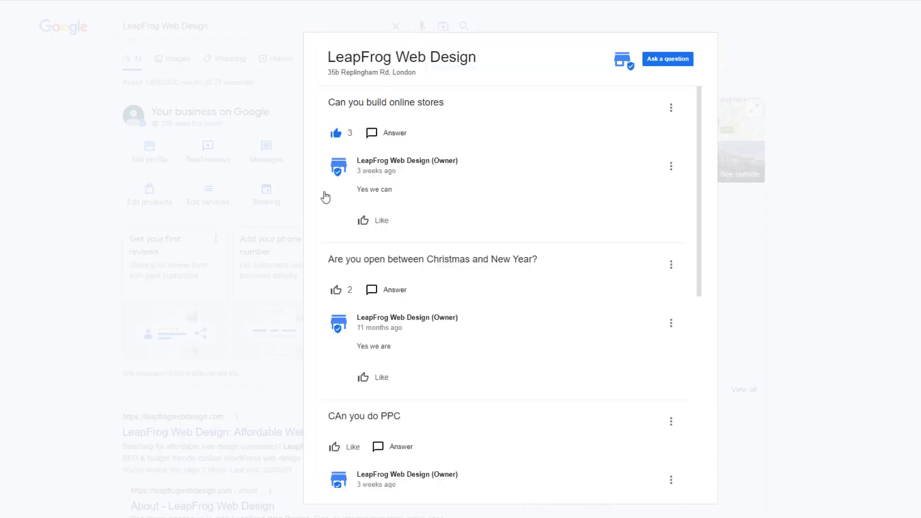
{"action": "left_click", "coordinate": [674, 61]}
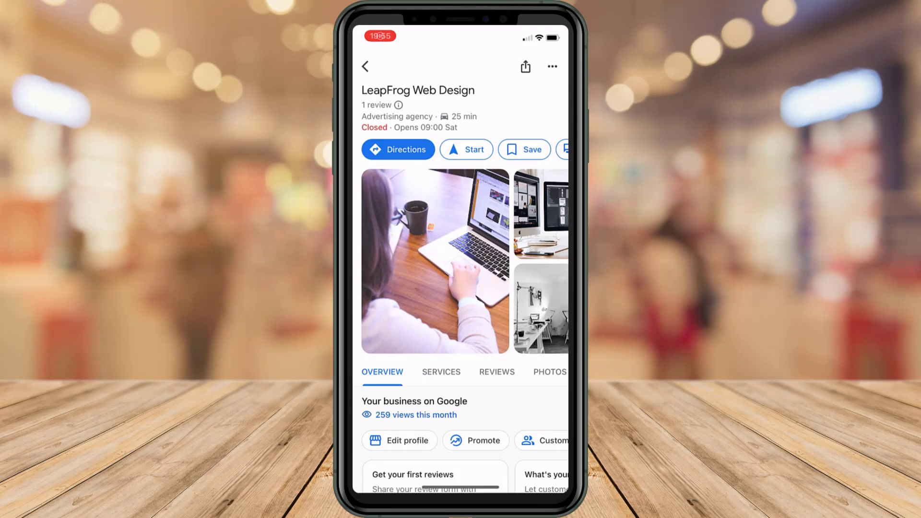
On the phone, find the questions and answers in the LeapFrog Web Design overview and open the full question list
{"action": "scroll", "coordinate": [461, 288], "scroll_direction": "down", "scroll_amount": 5}
{"action": "scroll", "coordinate": [460, 288], "scroll_direction": "down", "scroll_amount": 8}
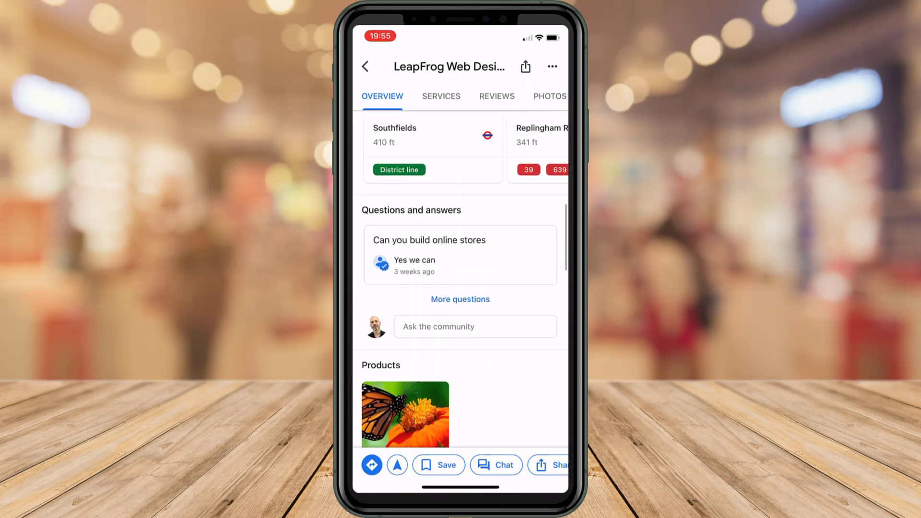
{"action": "scroll", "coordinate": [460, 288], "scroll_direction": "down", "scroll_amount": 2}
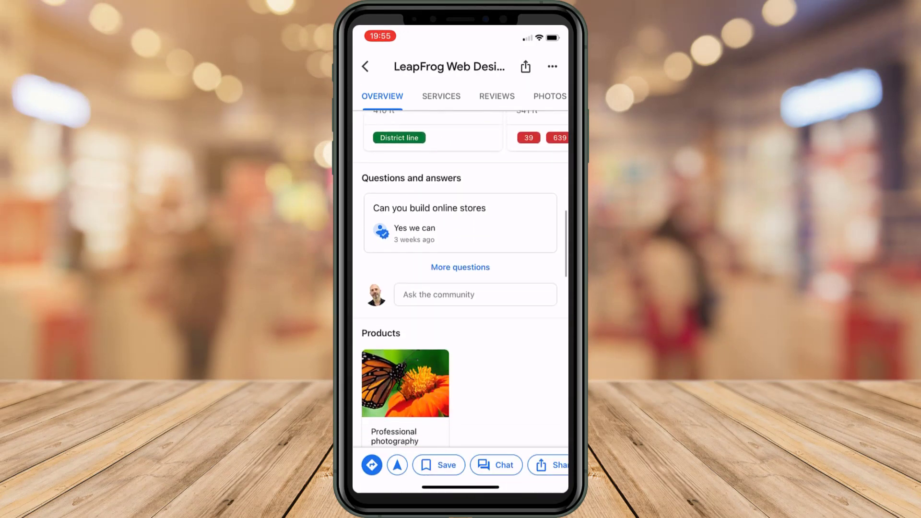
{"action": "left_click", "coordinate": [460, 267]}
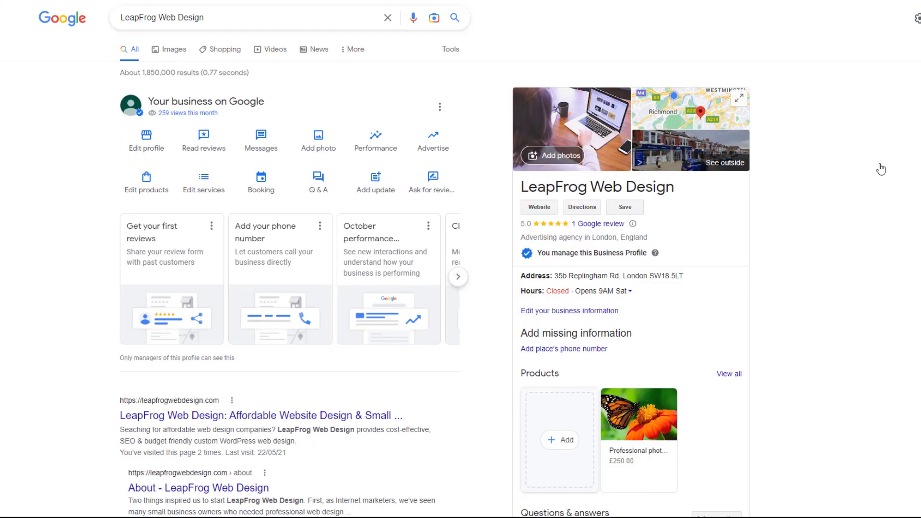
Look at the blank form for posting an update to customers, and leave it without posting
{"action": "left_click", "coordinate": [372, 184]}
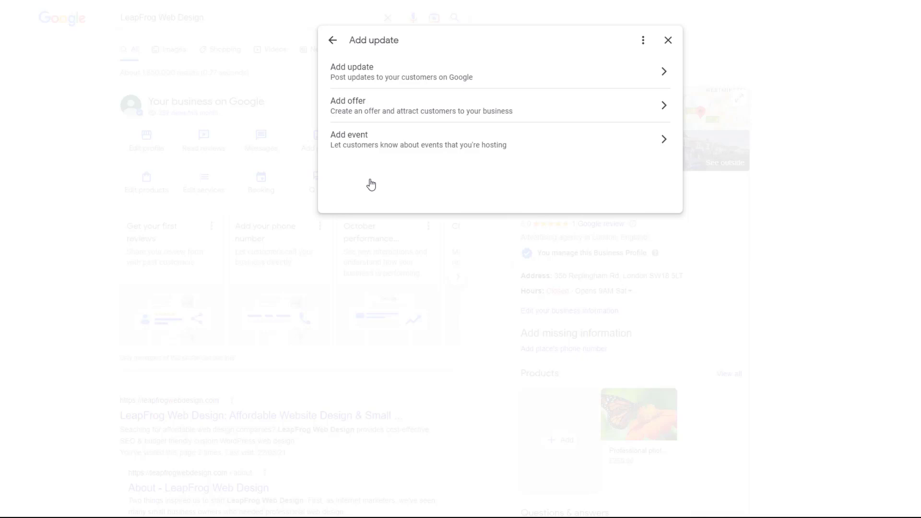
{"action": "left_click", "coordinate": [526, 67]}
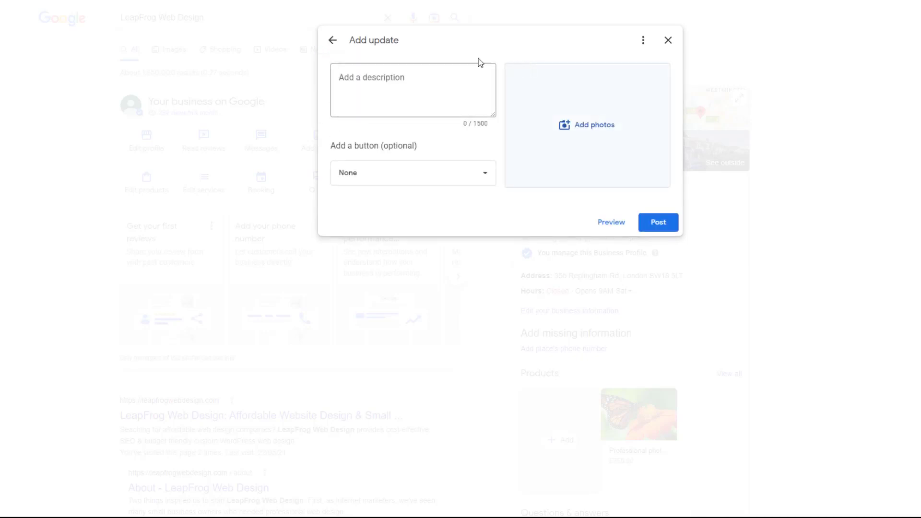
{"action": "left_click", "coordinate": [333, 43]}
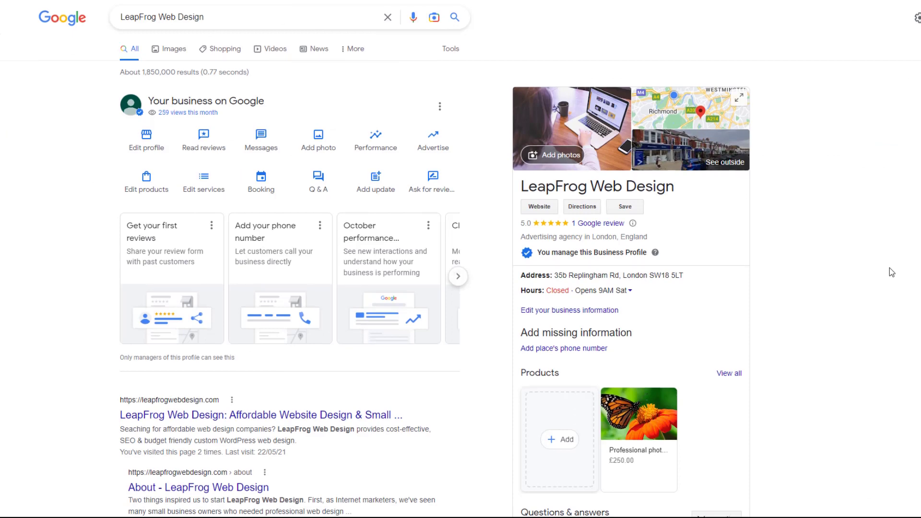
View all of the business's posts from its search listing, and open the promotion options on the phone
{"action": "scroll", "coordinate": [890, 271], "scroll_direction": "down", "scroll_amount": 6}
{"action": "scroll", "coordinate": [889, 268], "scroll_direction": "down", "scroll_amount": 3}
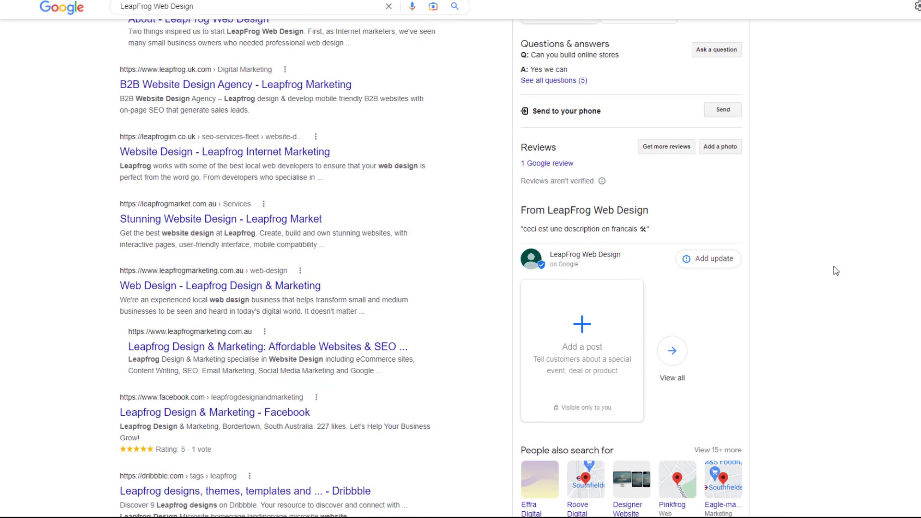
{"action": "left_click", "coordinate": [672, 353]}
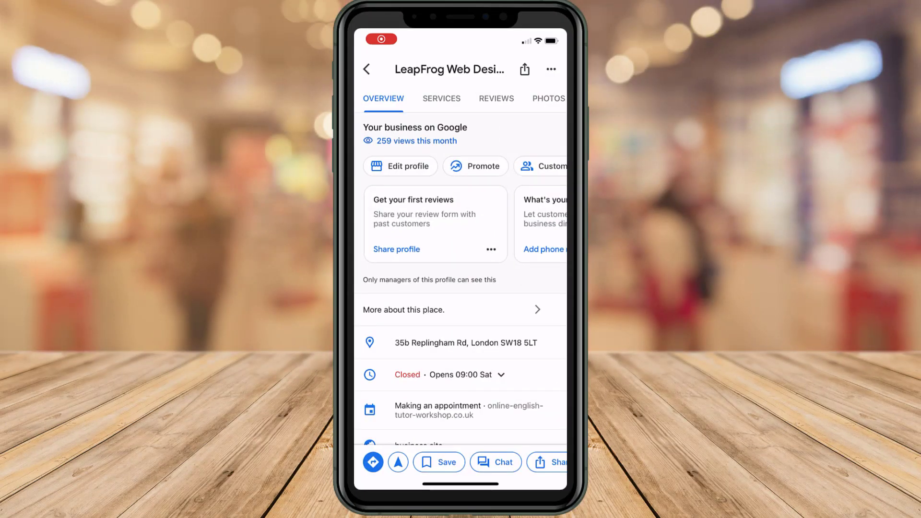
{"action": "left_click", "coordinate": [482, 167]}
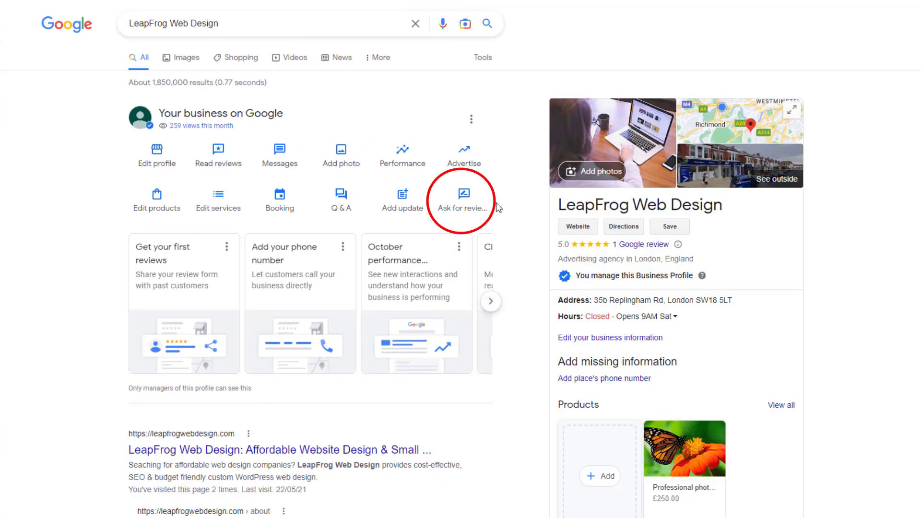
Copy the link that lets customers review LeapFrog Web Design
{"action": "left_click", "coordinate": [465, 205]}
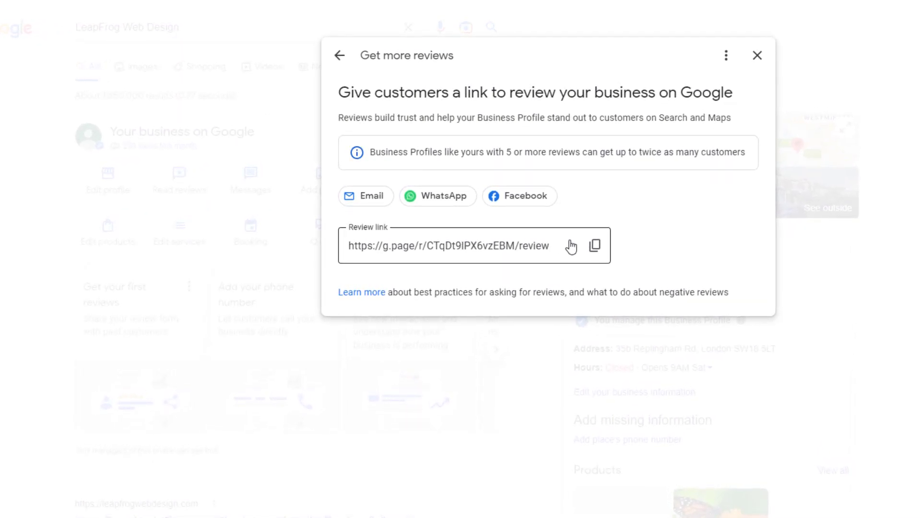
{"action": "left_click", "coordinate": [596, 246]}
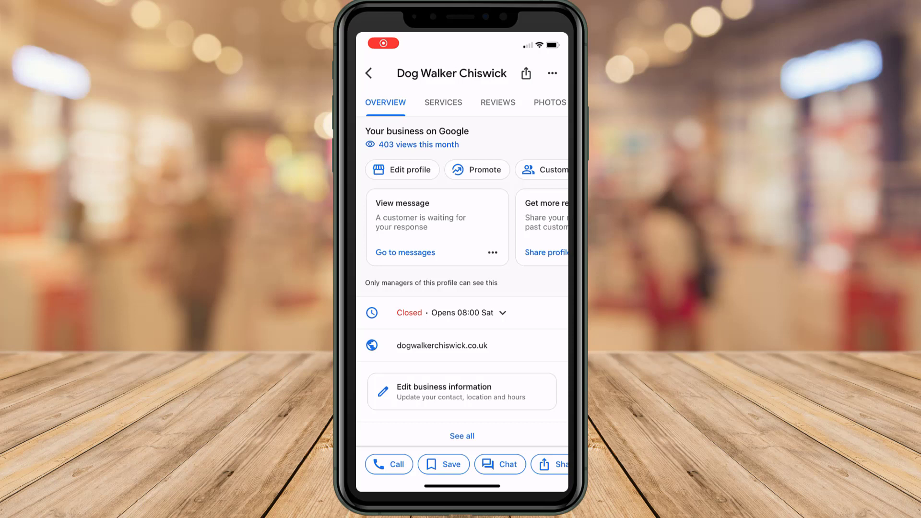
On the phone, share the Dog Walker Chiswick review request with past customers through Messages
{"action": "scroll", "coordinate": [462, 227], "scroll_direction": "right", "scroll_amount": 3}
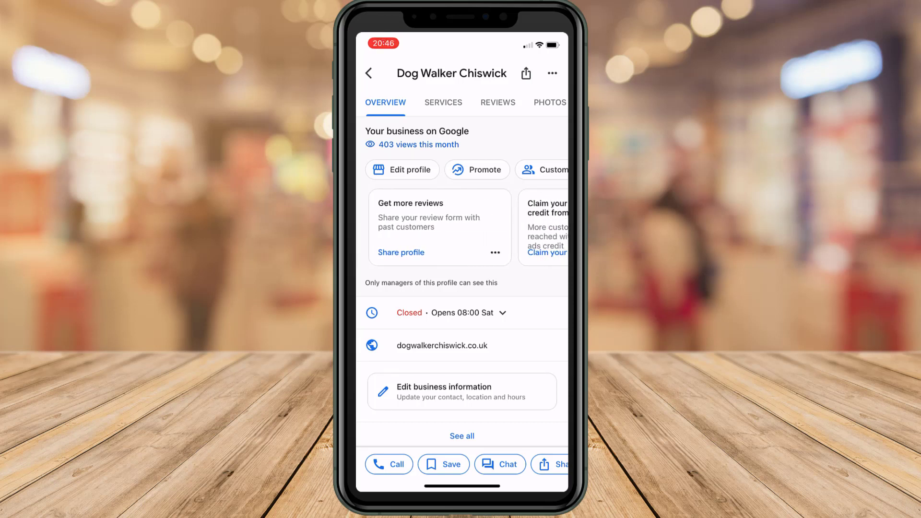
{"action": "left_click", "coordinate": [402, 253]}
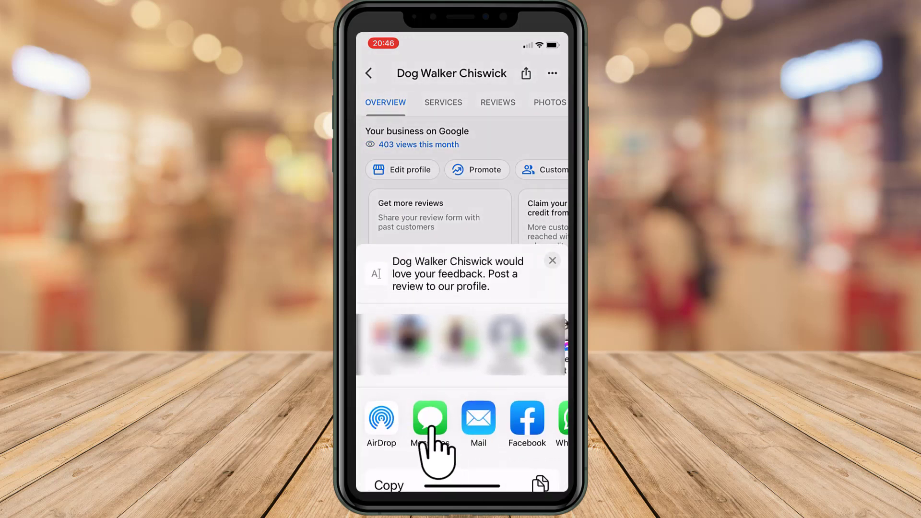
{"action": "left_click", "coordinate": [427, 418]}
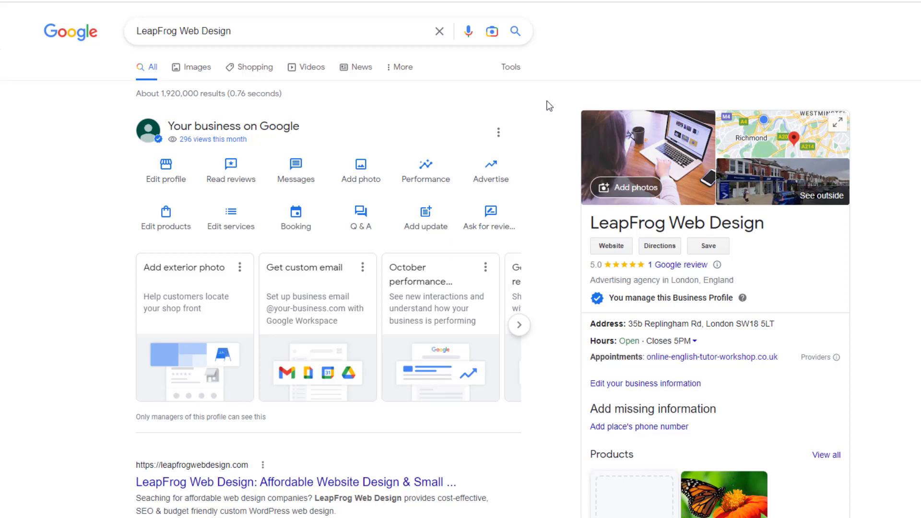
Inspect the profile managers and the form for inviting a new one, and return to the Business Profile settings
{"action": "left_click", "coordinate": [498, 133]}
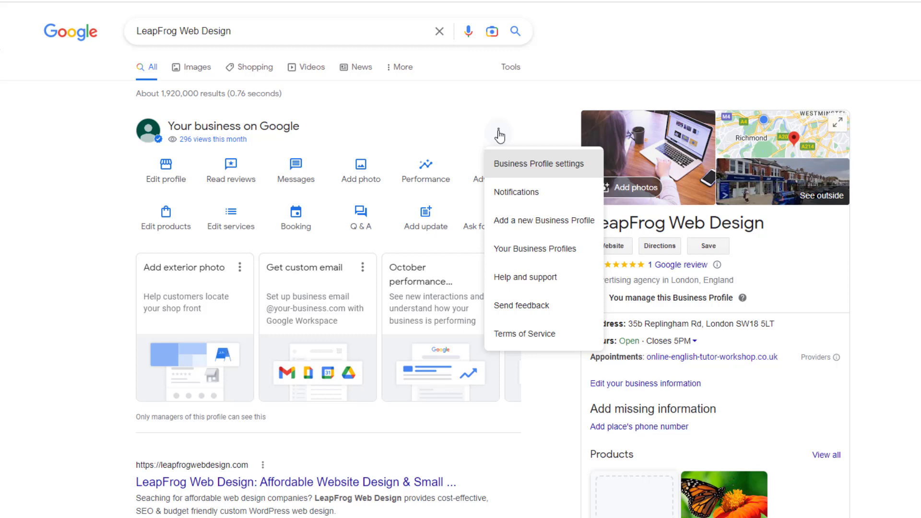
{"action": "left_click", "coordinate": [555, 164]}
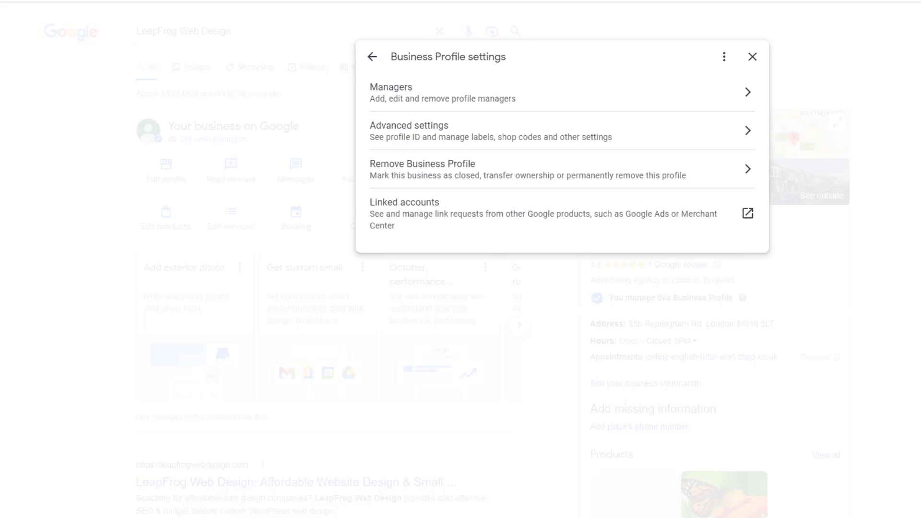
{"action": "left_click", "coordinate": [516, 97]}
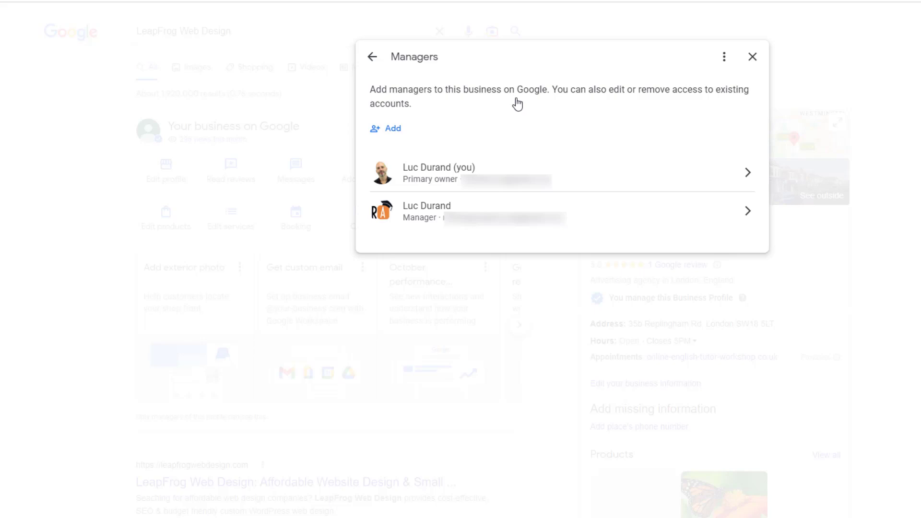
{"action": "left_click", "coordinate": [393, 131]}
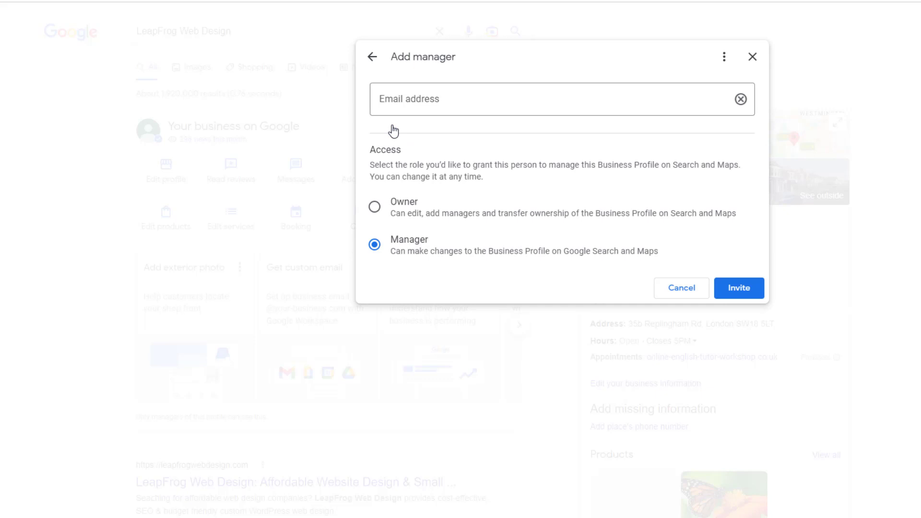
{"action": "left_click", "coordinate": [373, 58]}
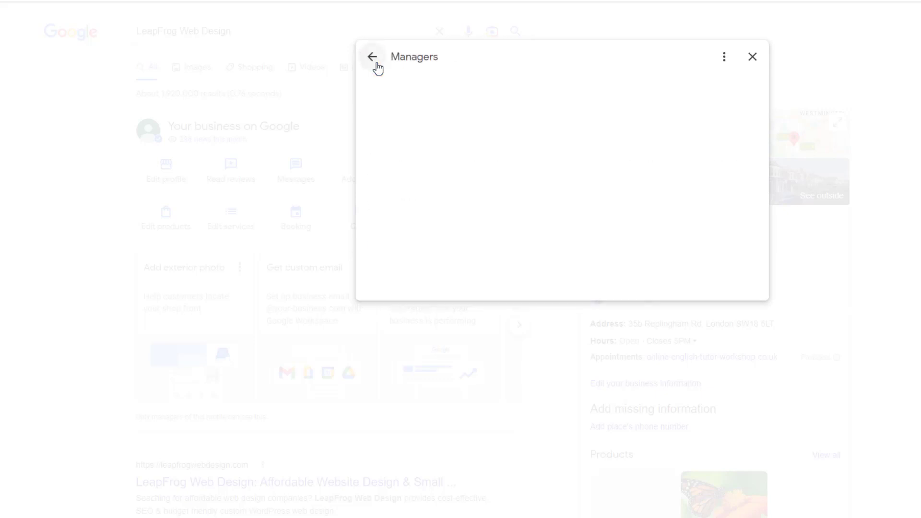
{"action": "left_click", "coordinate": [376, 66]}
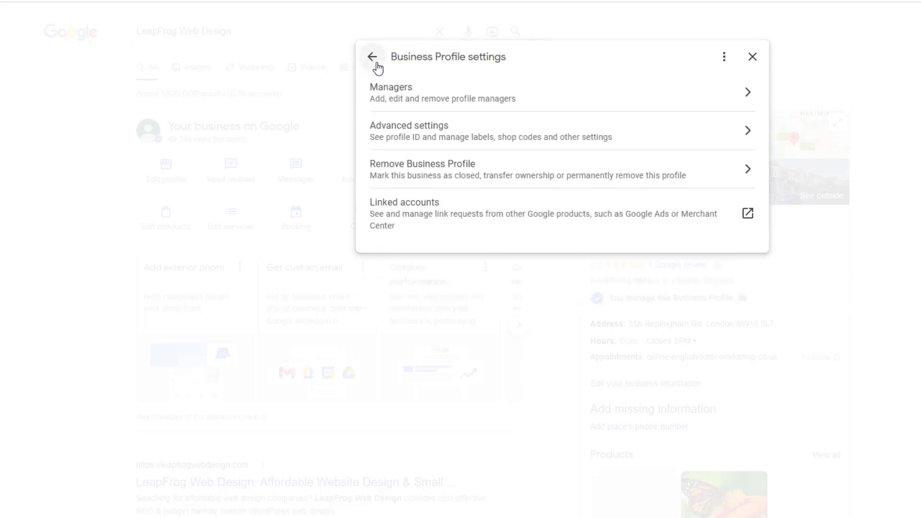
Review the advanced settings from Google Assistant calls down to the Google Ads phone number, and return to the Business Profile settings
{"action": "left_click", "coordinate": [405, 136]}
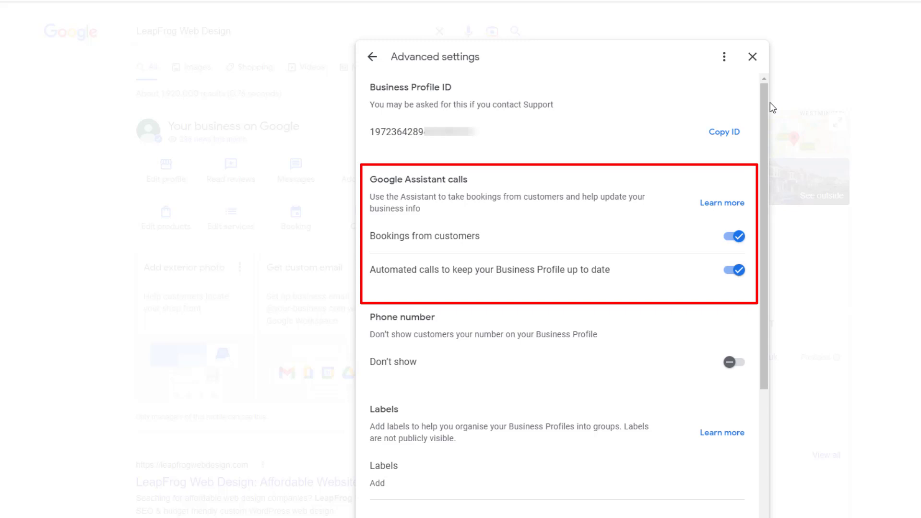
{"action": "left_click_drag", "start_coordinate": [764, 100], "coordinate": [775, 259]}
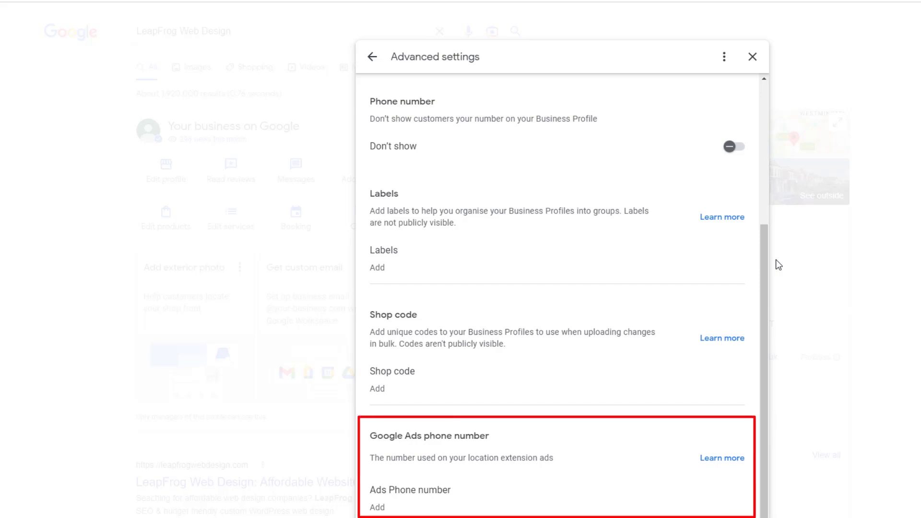
{"action": "left_click", "coordinate": [368, 60]}
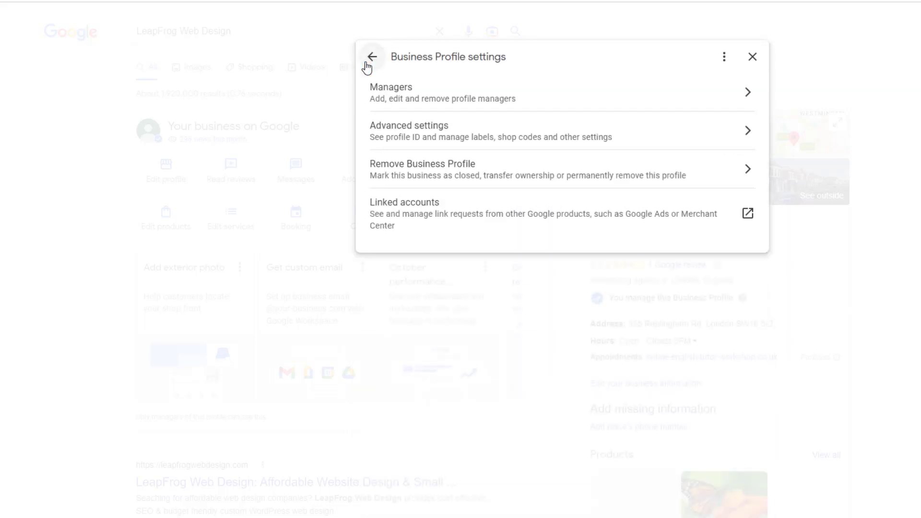
Look at the options for removing the Business Profile, and open the linked accounts
{"action": "left_click", "coordinate": [450, 179]}
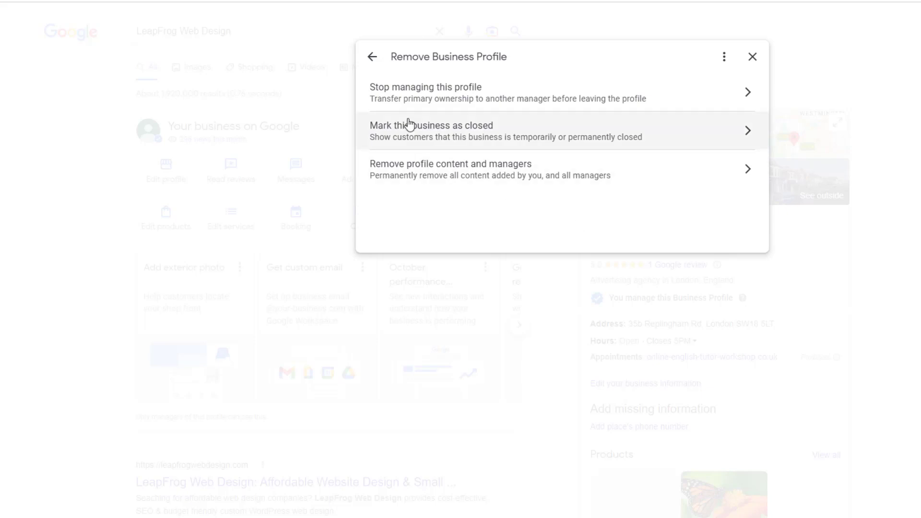
{"action": "left_click", "coordinate": [371, 57]}
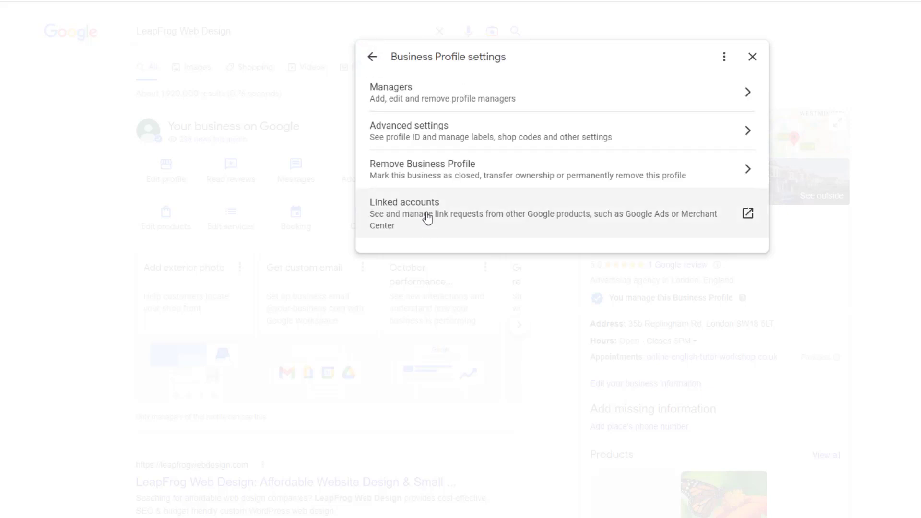
{"action": "left_click", "coordinate": [746, 213]}
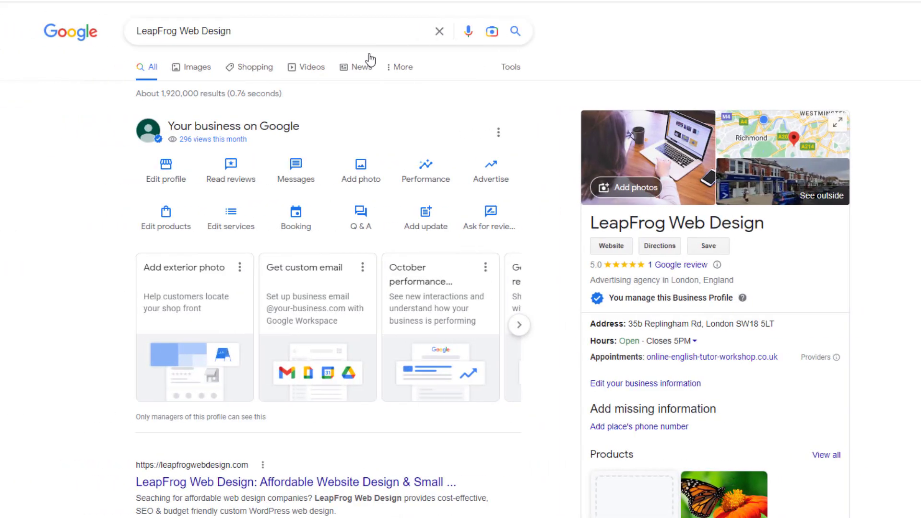
Open the email notification settings of the LeapFrog Web Design profile
{"action": "left_click", "coordinate": [498, 133]}
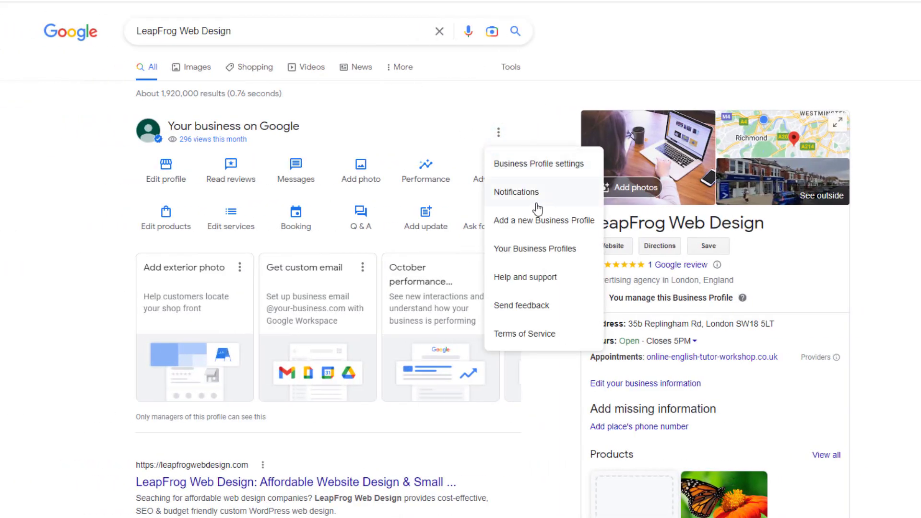
{"action": "left_click", "coordinate": [535, 197]}
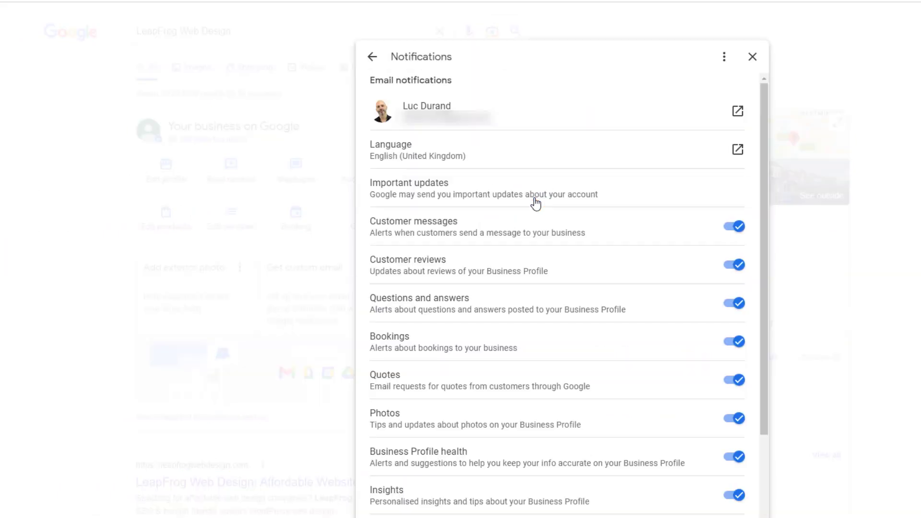
Review the email notification options from customer messages down to reminders, and leave the notification settings
{"action": "left_click", "coordinate": [765, 108]}
{"action": "left_click_drag", "start_coordinate": [766, 108], "coordinate": [766, 211]}
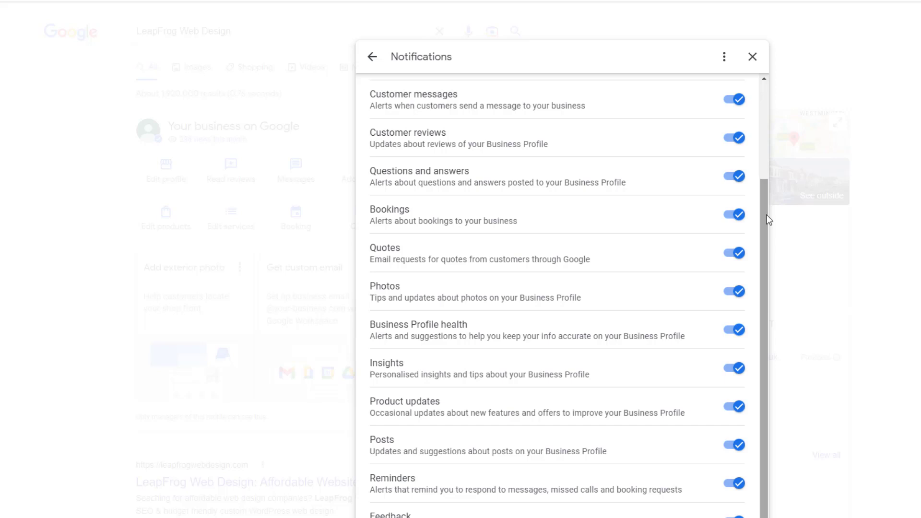
{"action": "left_click", "coordinate": [374, 63]}
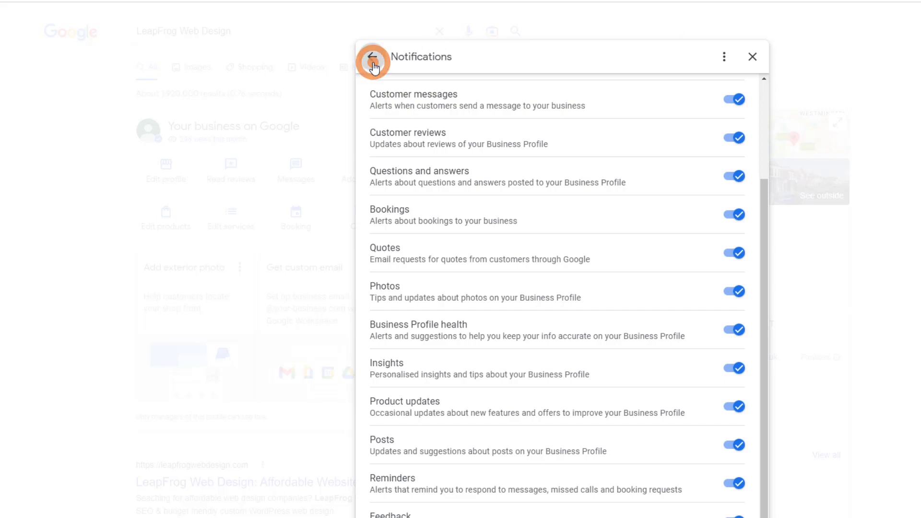
Open the page for adding a new Business Profile, and view the list of your Business Profiles
{"action": "left_click", "coordinate": [495, 133]}
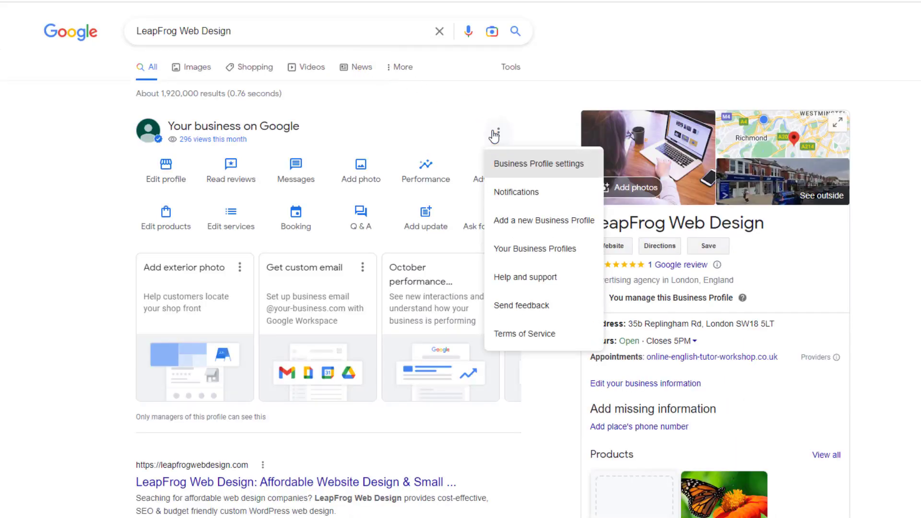
{"action": "left_click", "coordinate": [543, 220]}
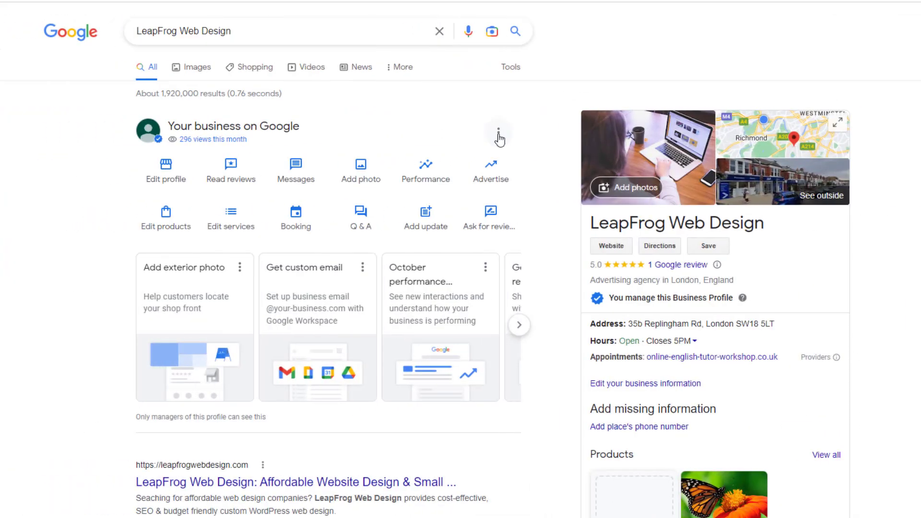
{"action": "left_click", "coordinate": [498, 135]}
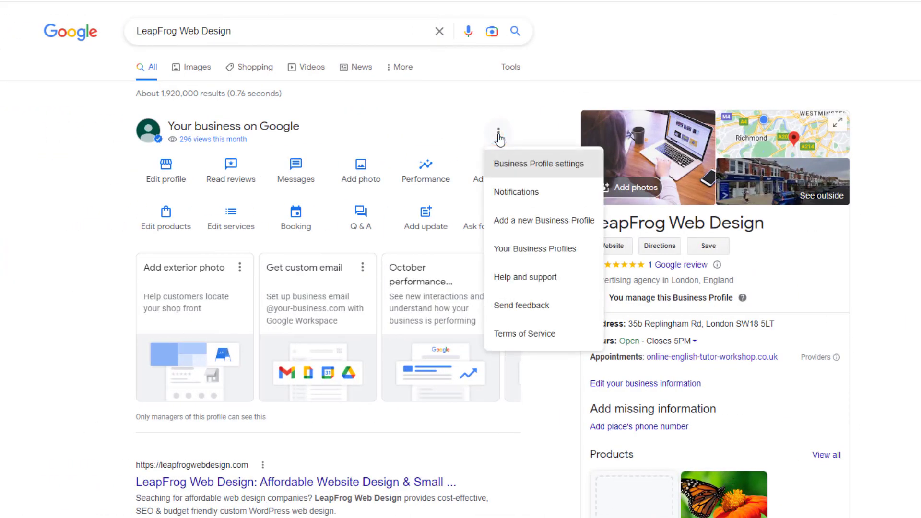
{"action": "left_click", "coordinate": [547, 249]}
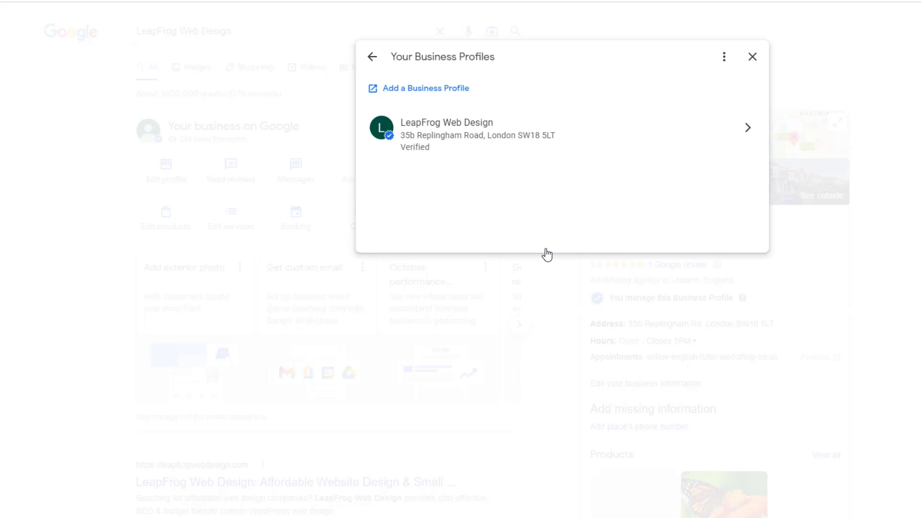
{"action": "left_click", "coordinate": [372, 57]}
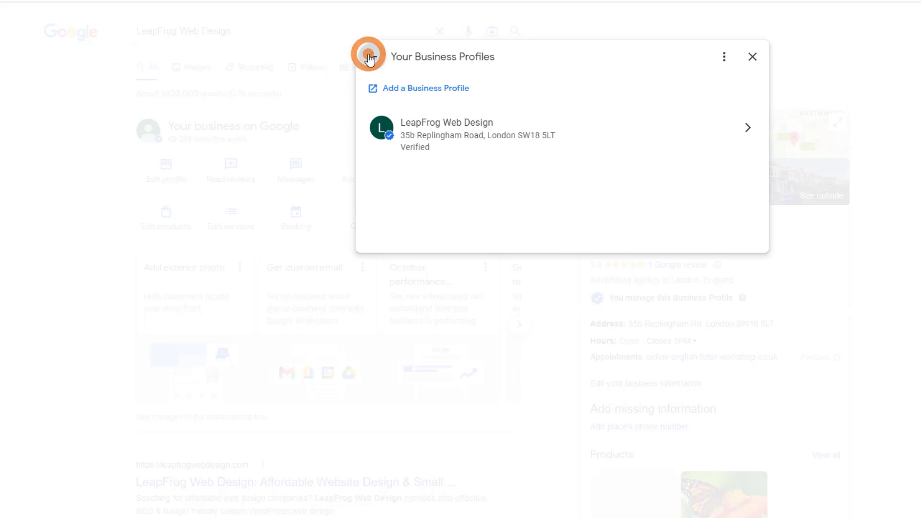
Open the profile's help and support, and look at the options for sending feedback to Google
{"action": "left_click", "coordinate": [499, 134]}
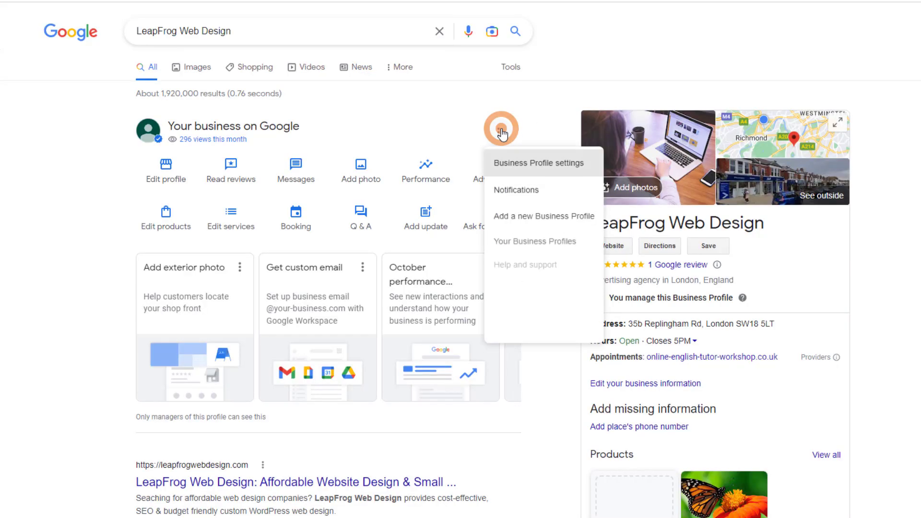
{"action": "left_click", "coordinate": [536, 278]}
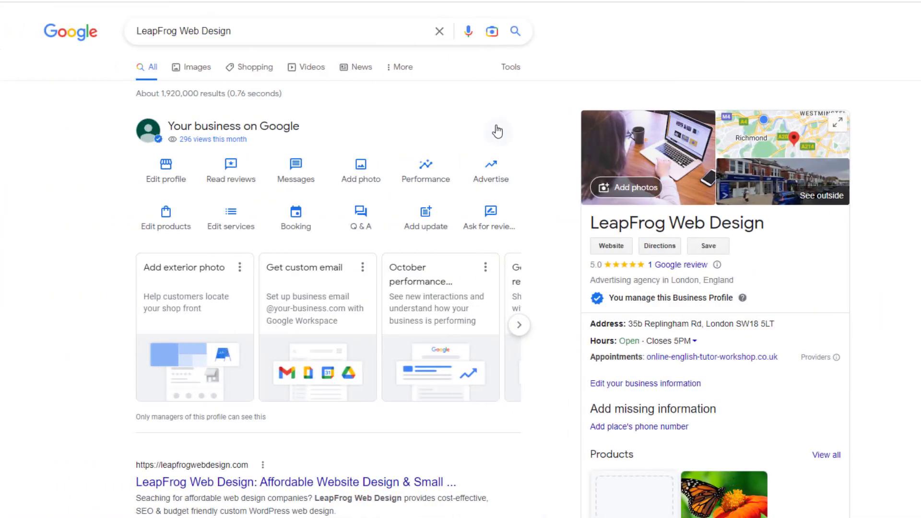
{"action": "left_click", "coordinate": [511, 134]}
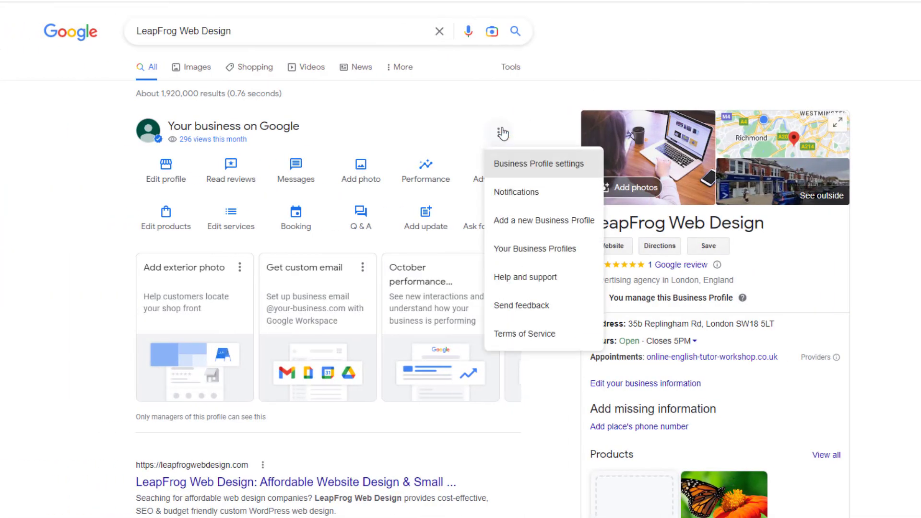
{"action": "left_click", "coordinate": [529, 304]}
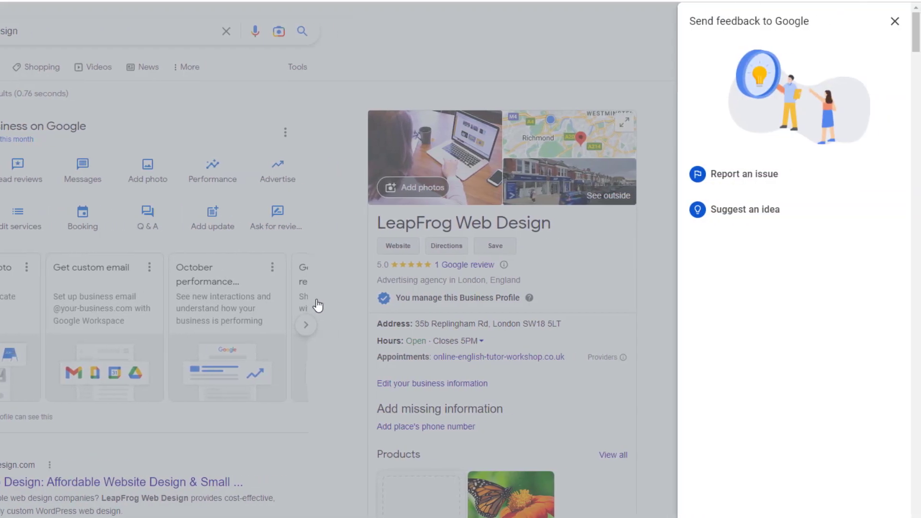
{"action": "left_click", "coordinate": [896, 21]}
Open the Business Profile's Terms of Service and look through them
{"action": "left_click", "coordinate": [285, 132]}
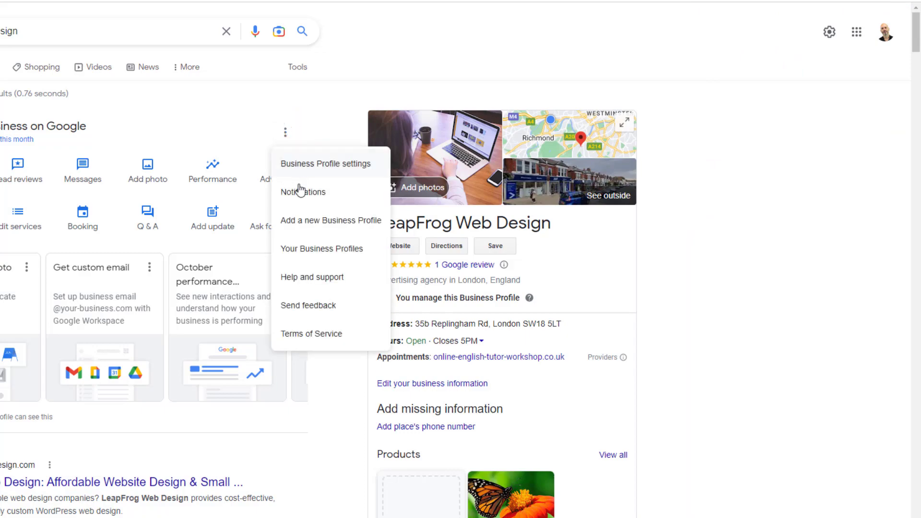
{"action": "left_click", "coordinate": [314, 334]}
{"action": "scroll", "coordinate": [530, 339], "scroll_direction": "down", "scroll_amount": 1}
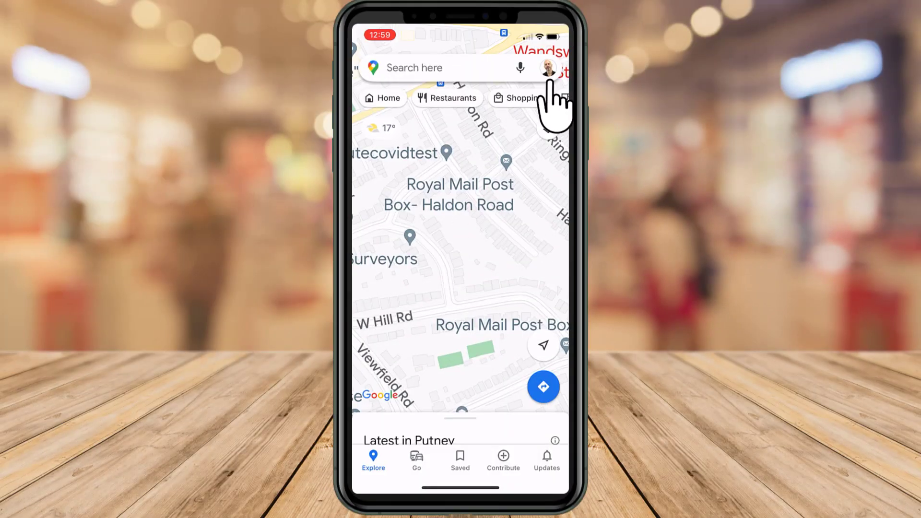
Switch to Google Maps on the phone and open the Business Profile settings of LeapFrog Web Design
{"action": "left_click", "coordinate": [548, 69]}
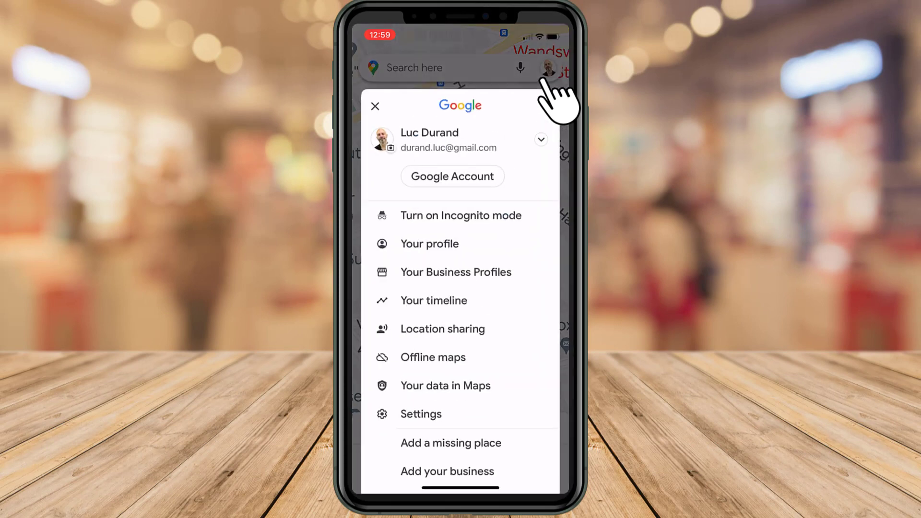
{"action": "left_click", "coordinate": [441, 274]}
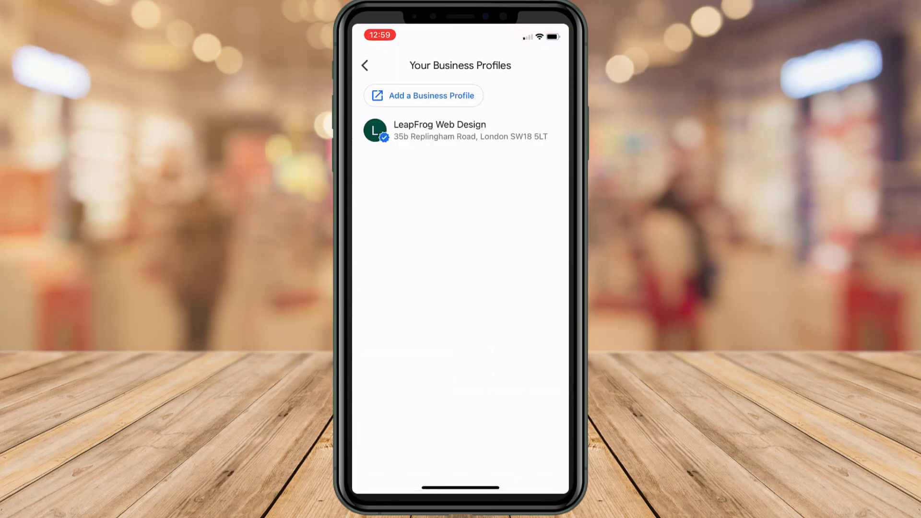
{"action": "left_click", "coordinate": [434, 135]}
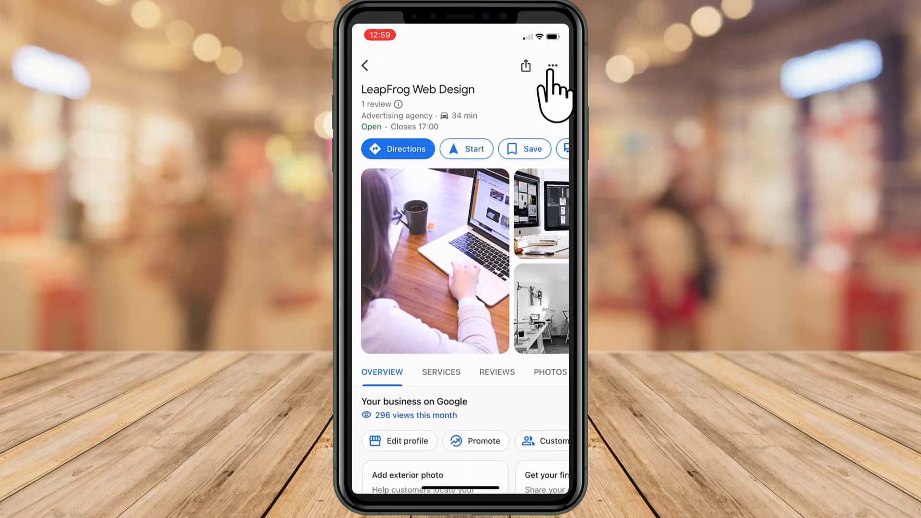
{"action": "left_click", "coordinate": [541, 68]}
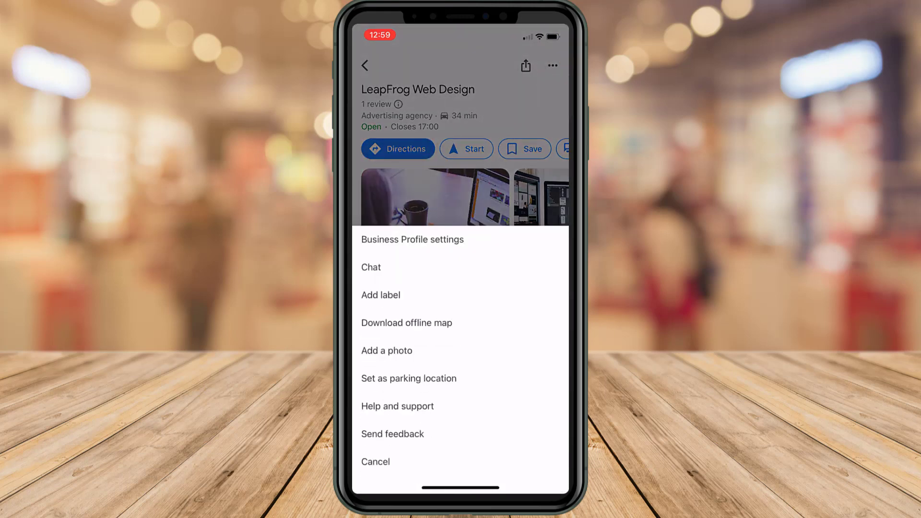
{"action": "left_click", "coordinate": [388, 240]}
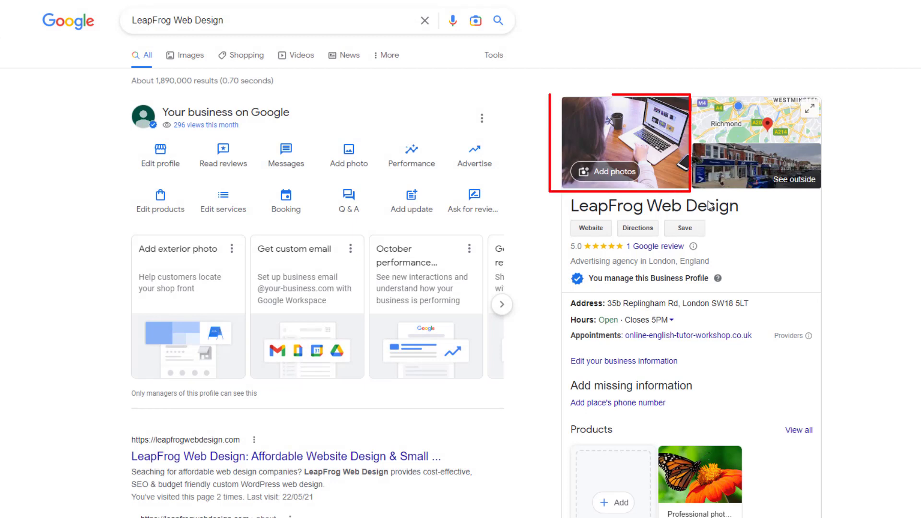
Look at the public photo upload window and the profile's options for adding a photo, logo or cover photo
{"action": "left_click", "coordinate": [618, 170]}
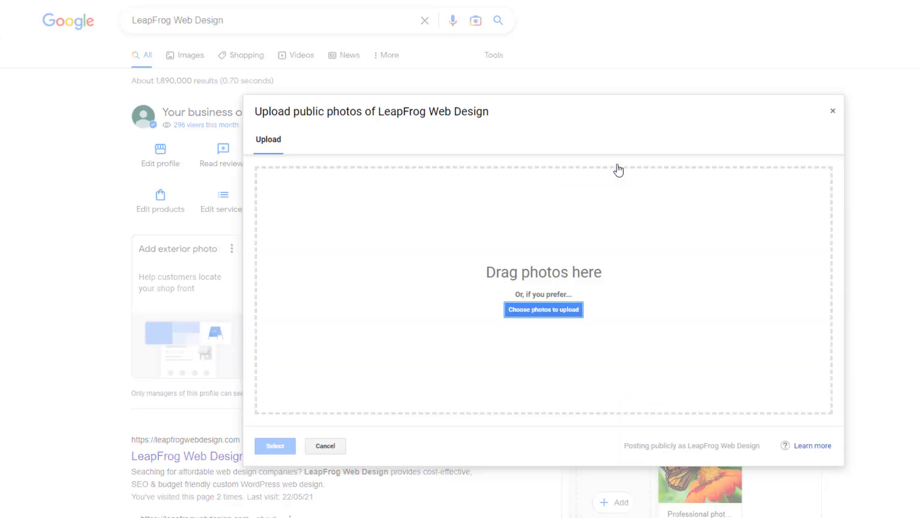
{"action": "left_click", "coordinate": [833, 111]}
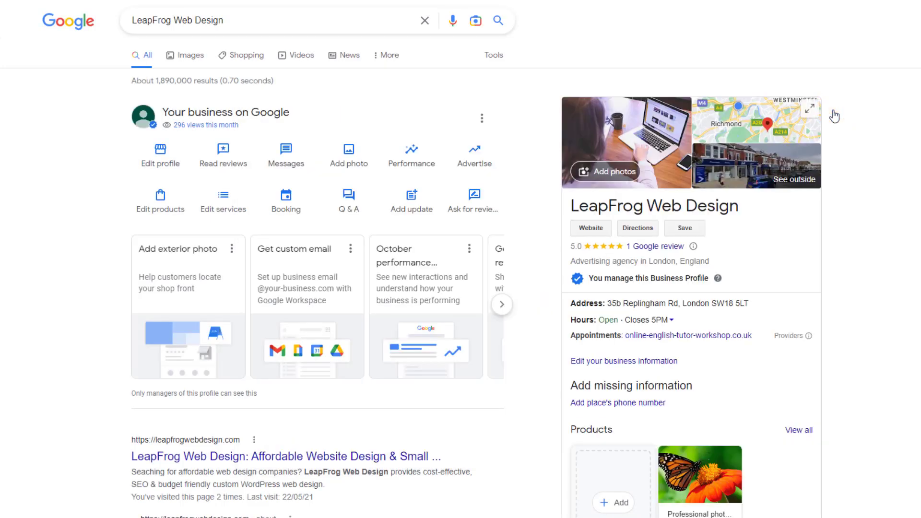
{"action": "left_click", "coordinate": [340, 160]}
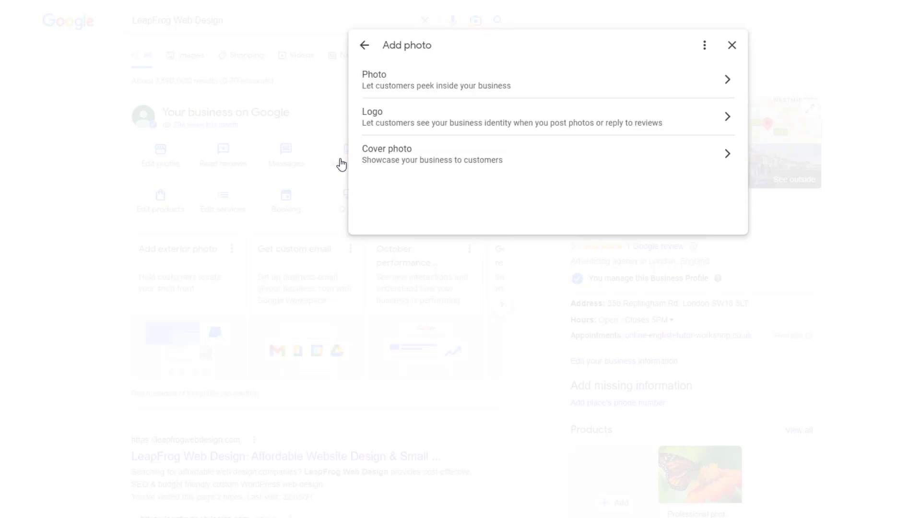
{"action": "left_click", "coordinate": [732, 45]}
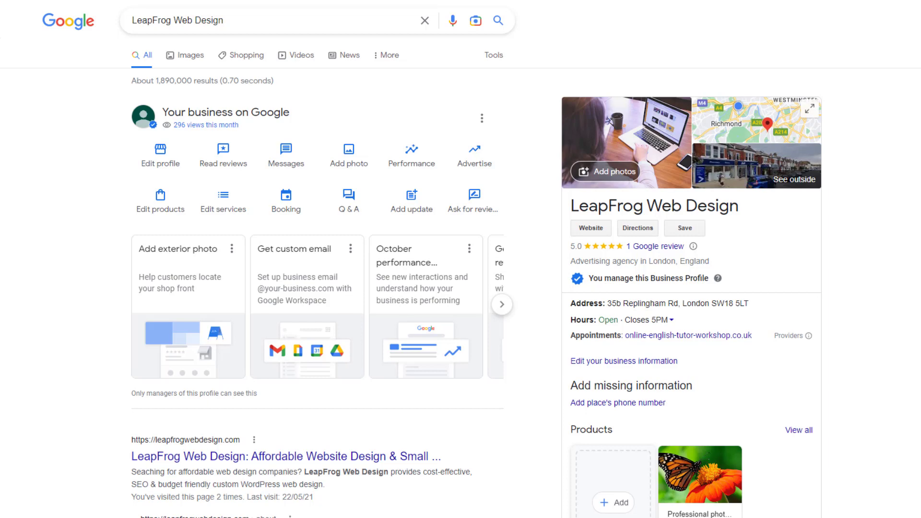
View the business information editor from both the knowledge panel and the profile management shortcuts
{"action": "left_click", "coordinate": [636, 361]}
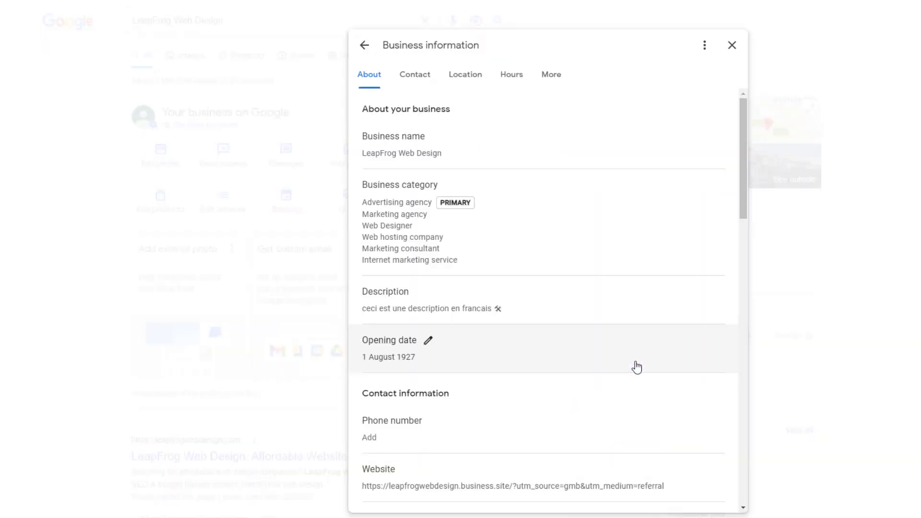
{"action": "left_click", "coordinate": [731, 45]}
{"action": "left_click", "coordinate": [160, 159]}
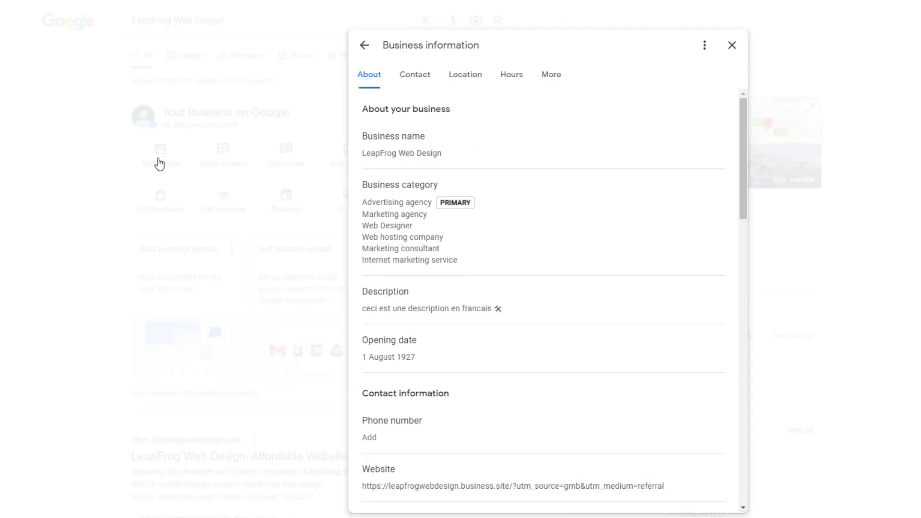
{"action": "left_click", "coordinate": [731, 45]}
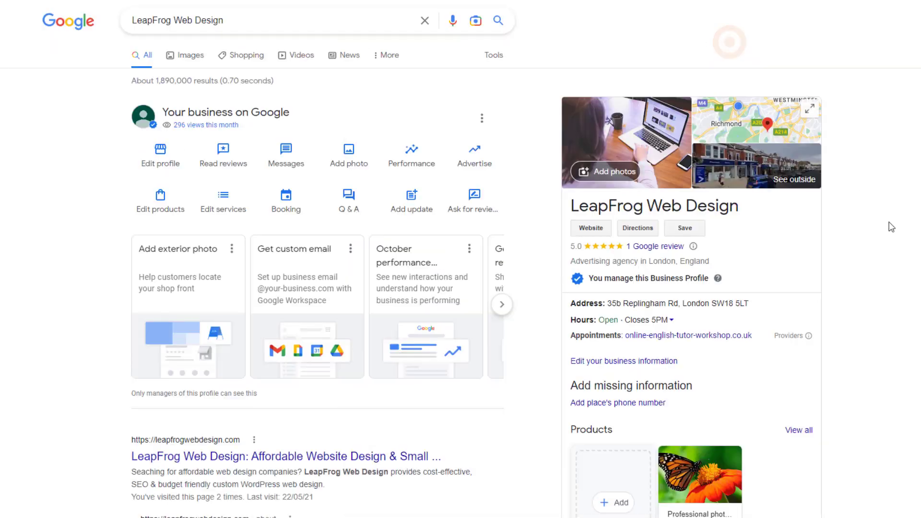
Look at the form for adding a product from the knowledge panel's Products section
{"action": "scroll", "coordinate": [908, 272], "scroll_direction": "down", "scroll_amount": 1}
{"action": "scroll", "coordinate": [907, 271], "scroll_direction": "down", "scroll_amount": 2}
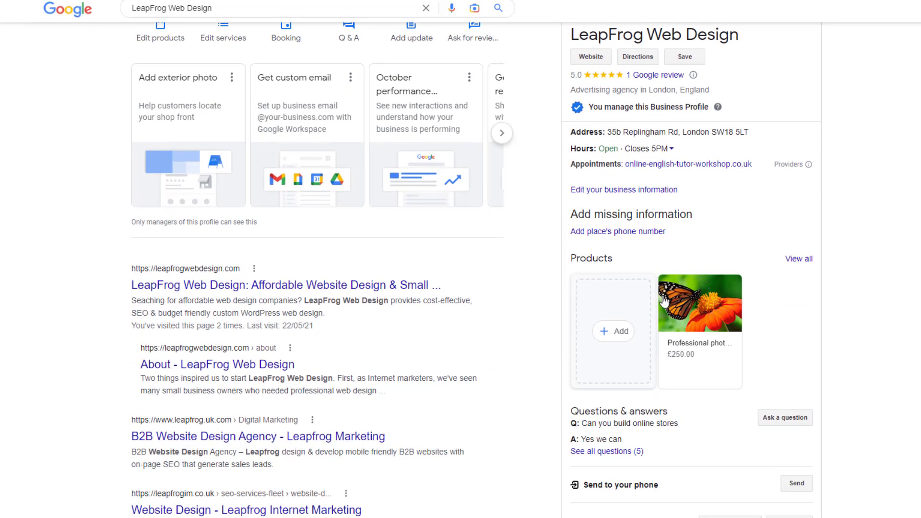
{"action": "left_click", "coordinate": [618, 333]}
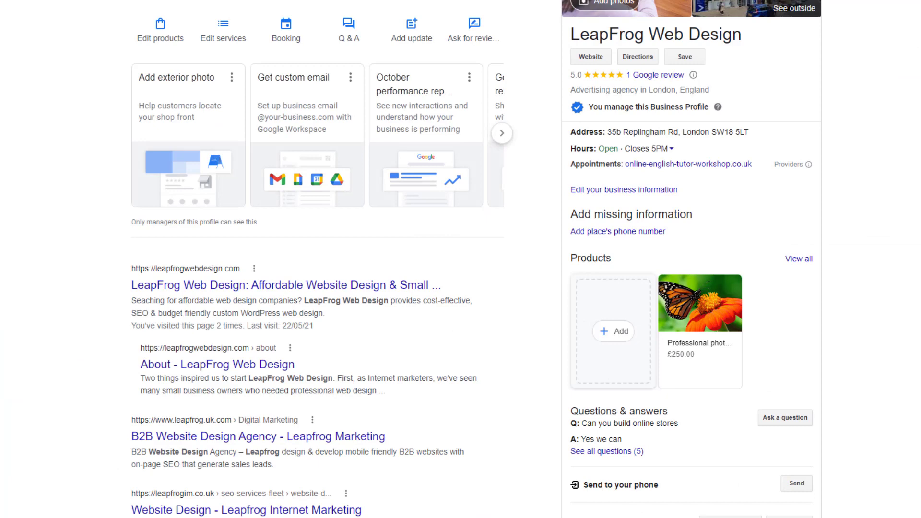
View the review link and sharing options for getting more reviews from the knowledge panel's Reviews section
{"action": "scroll", "coordinate": [745, 306], "scroll_direction": "down", "scroll_amount": 5}
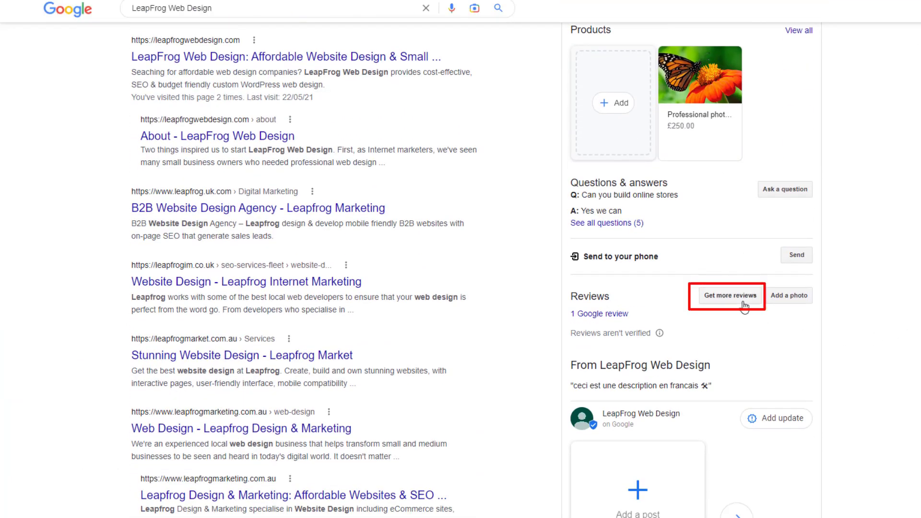
{"action": "left_click", "coordinate": [744, 305]}
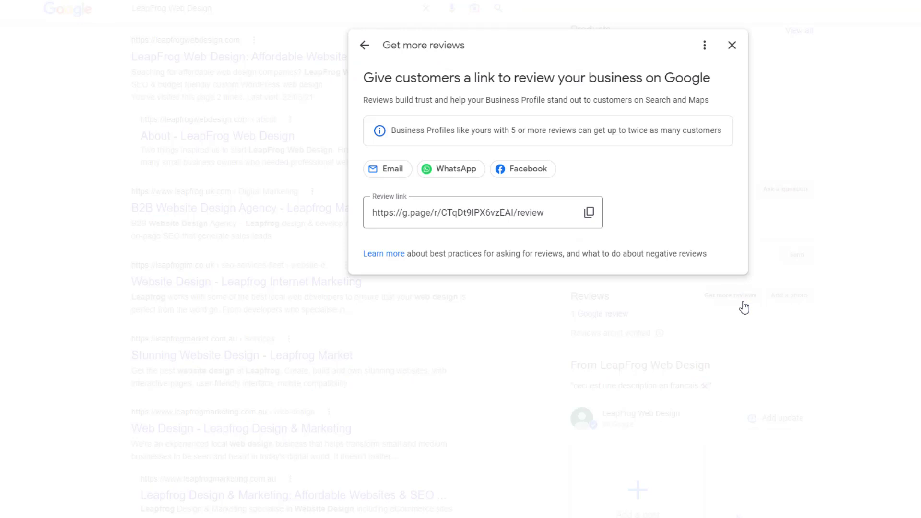
{"action": "left_click", "coordinate": [733, 47]}
Look at the form for adding an update from the knowledge panel, and find its equivalent among the management shortcuts
{"action": "scroll", "coordinate": [460, 268], "scroll_direction": "down", "scroll_amount": 5}
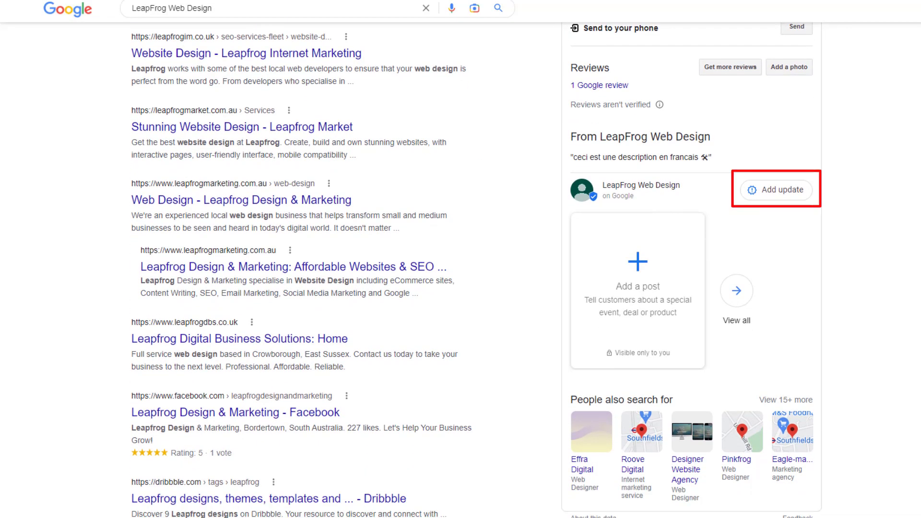
{"action": "left_click", "coordinate": [787, 191]}
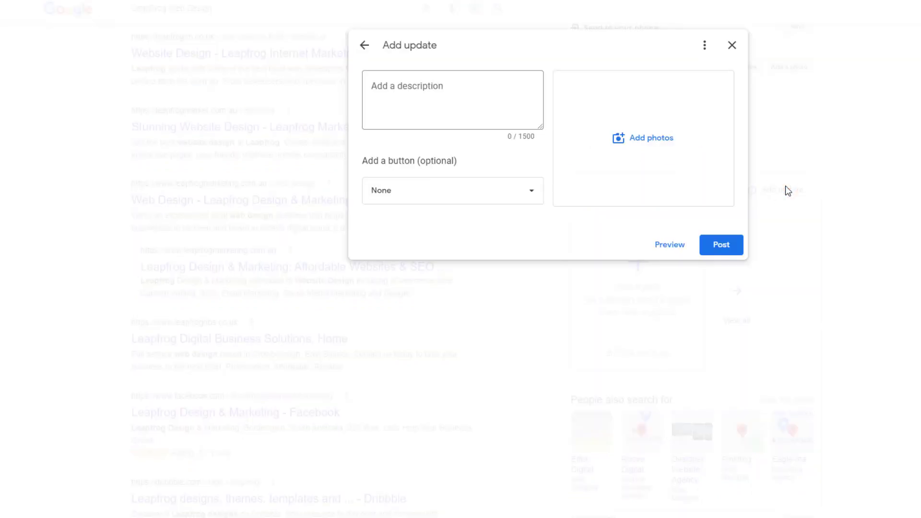
{"action": "left_click", "coordinate": [731, 46]}
{"action": "scroll", "coordinate": [888, 203], "scroll_direction": "up", "scroll_amount": 8}
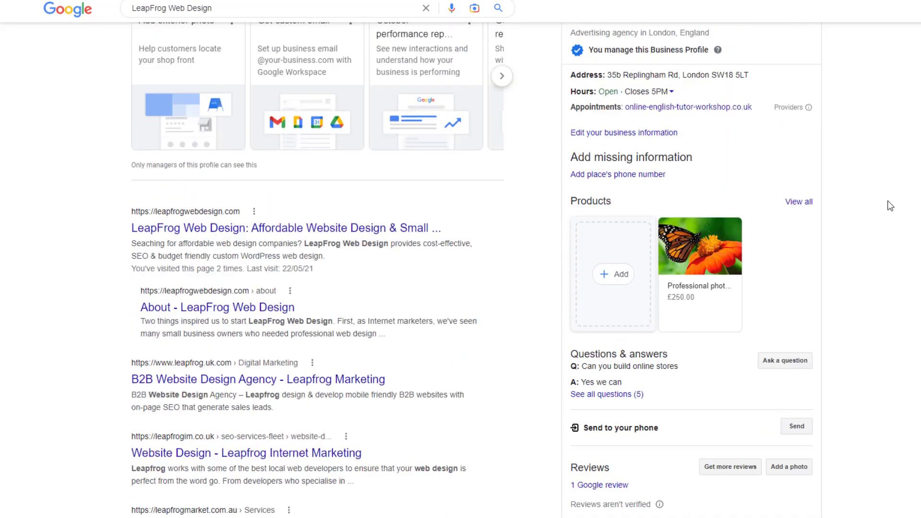
{"action": "scroll", "coordinate": [890, 205], "scroll_direction": "up", "scroll_amount": 5}
{"action": "left_click", "coordinate": [411, 204]}
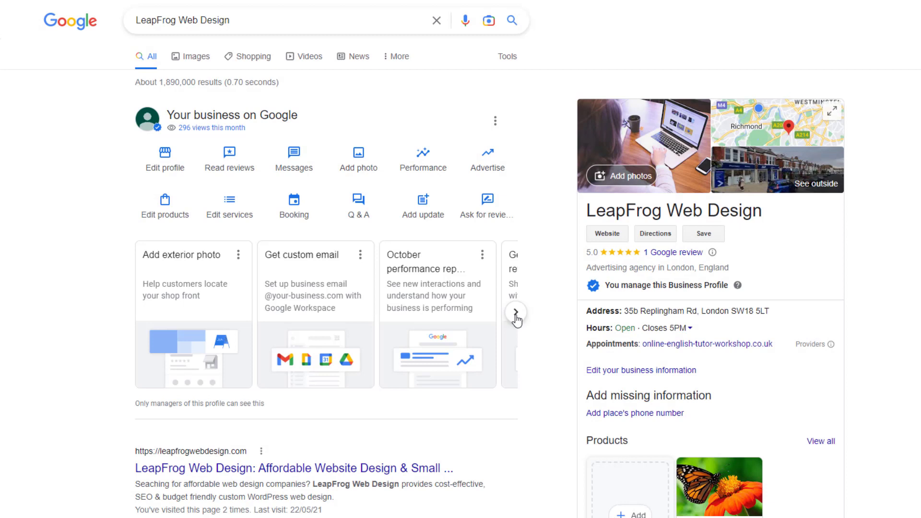
Browse the profile's suggestion cards through to the booking setup, and return to the first card
{"action": "left_click", "coordinate": [516, 312]}
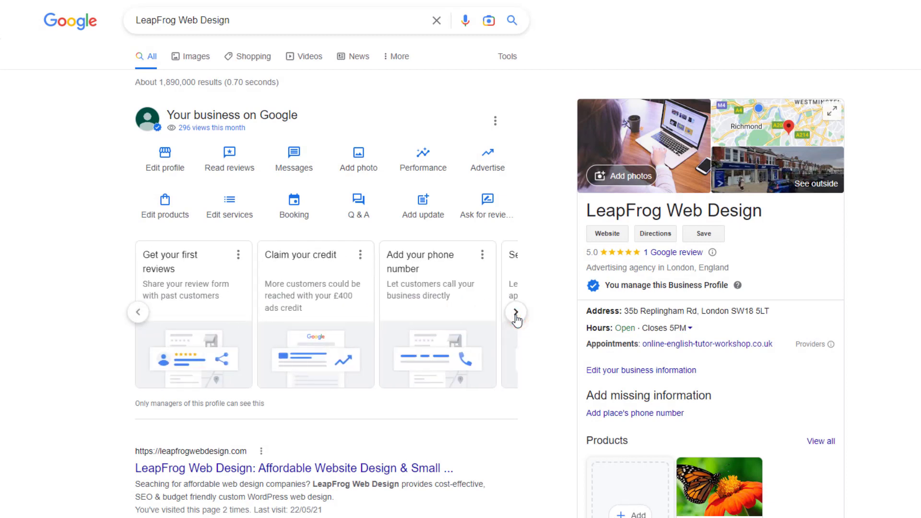
{"action": "left_click", "coordinate": [515, 314]}
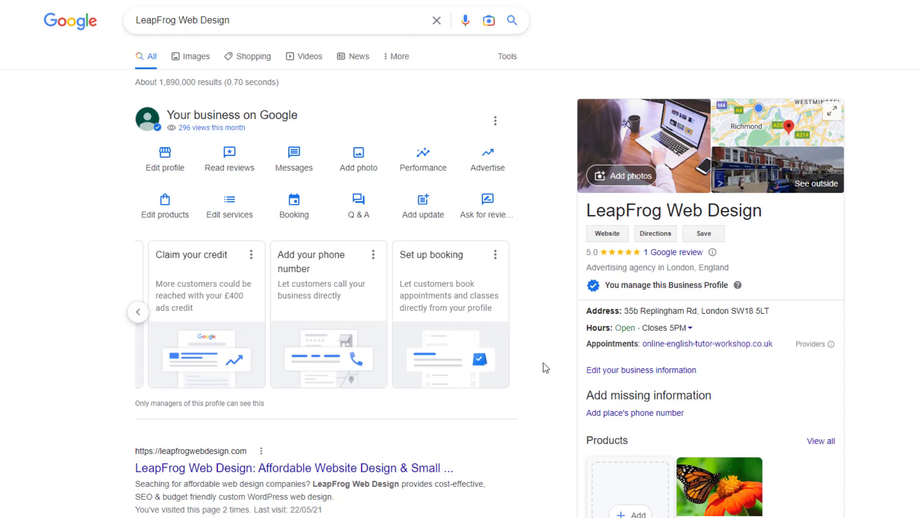
{"action": "left_click", "coordinate": [137, 313]}
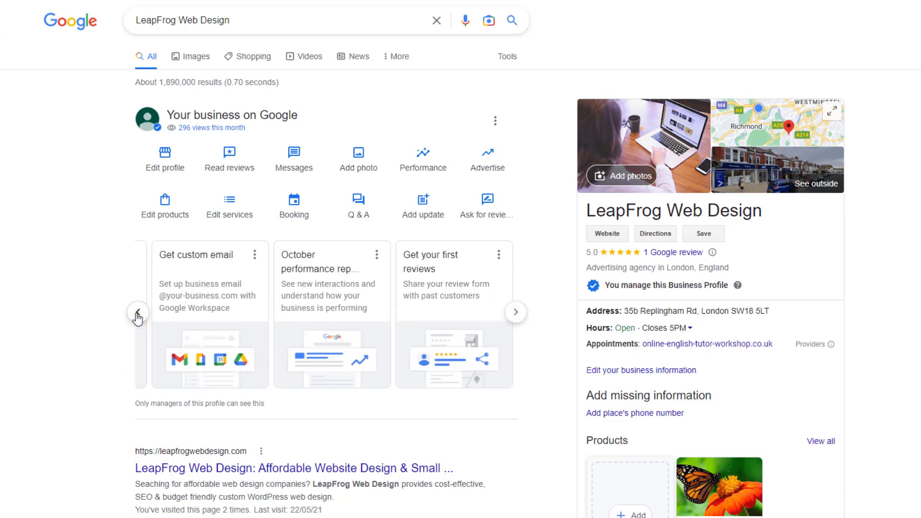
{"action": "left_click", "coordinate": [137, 313]}
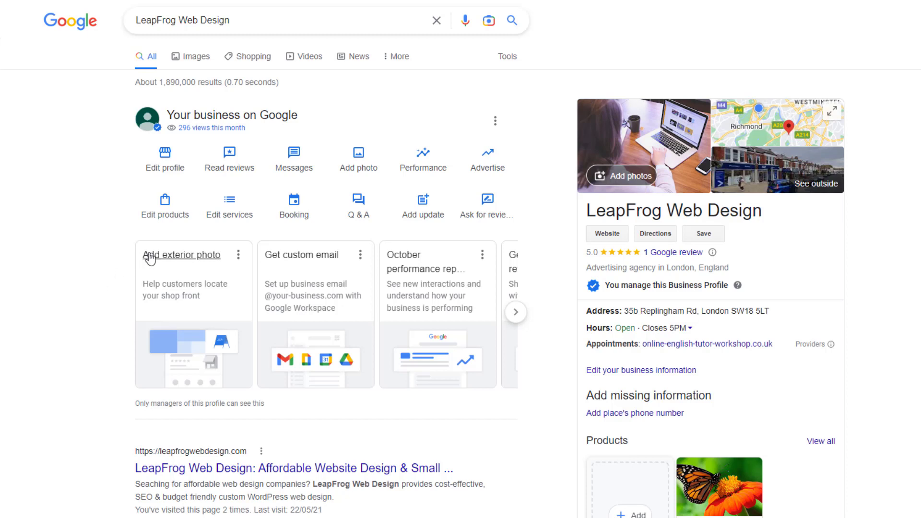
Look at the upload window of the exterior photo suggestion, and open the October performance report
{"action": "left_click", "coordinate": [176, 257]}
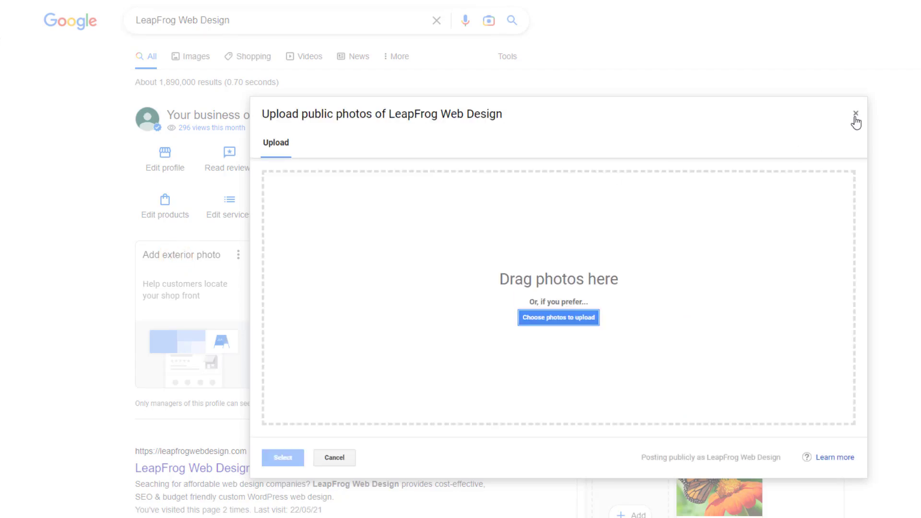
{"action": "left_click", "coordinate": [855, 117]}
{"action": "left_click", "coordinate": [424, 248]}
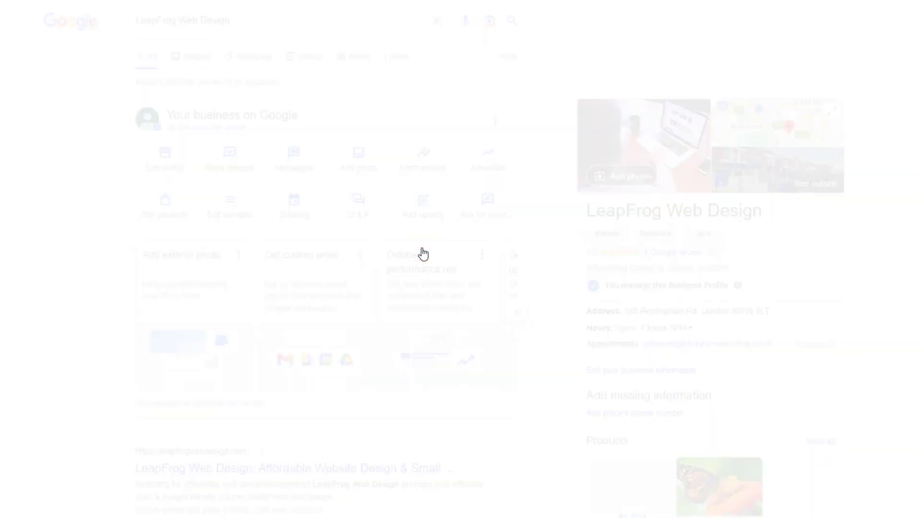